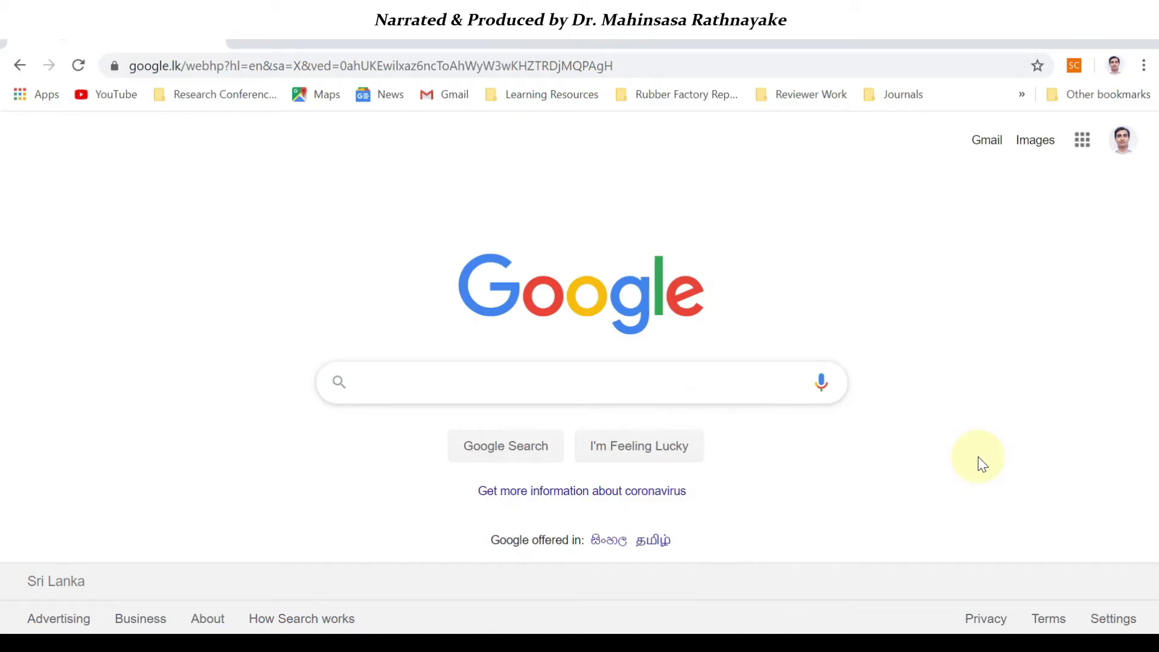
- Search Google for openlca and open the official openLCA.org website from the results
{"action": "left_click", "coordinate": [403, 383]}
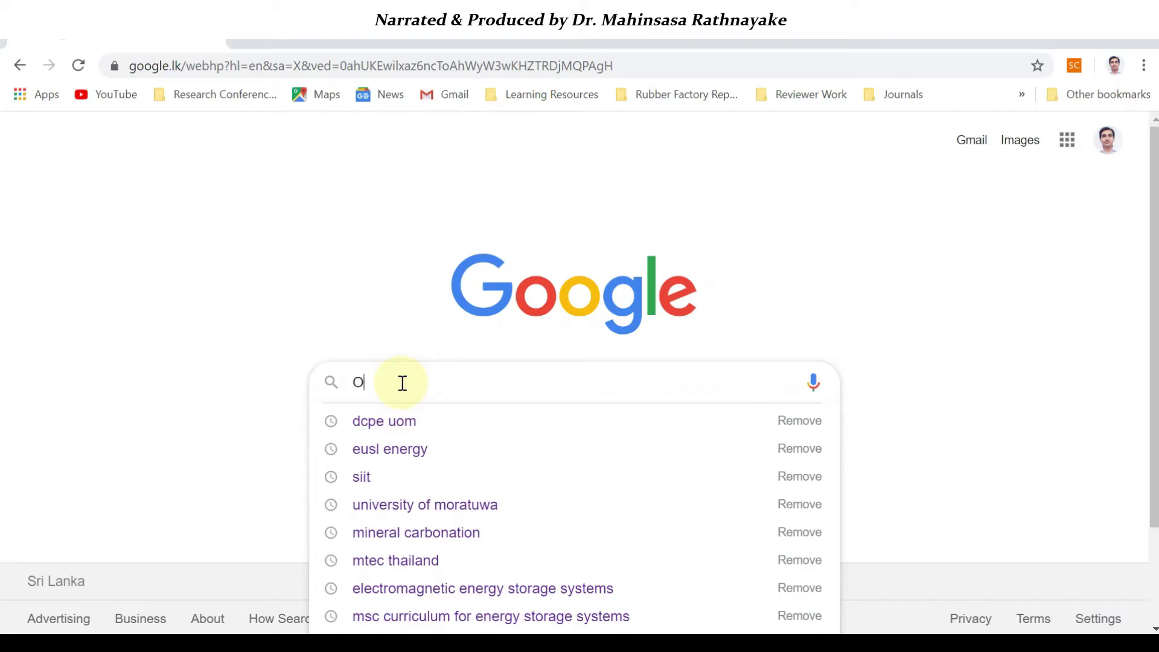
{"action": "type", "text": "Openlca"}
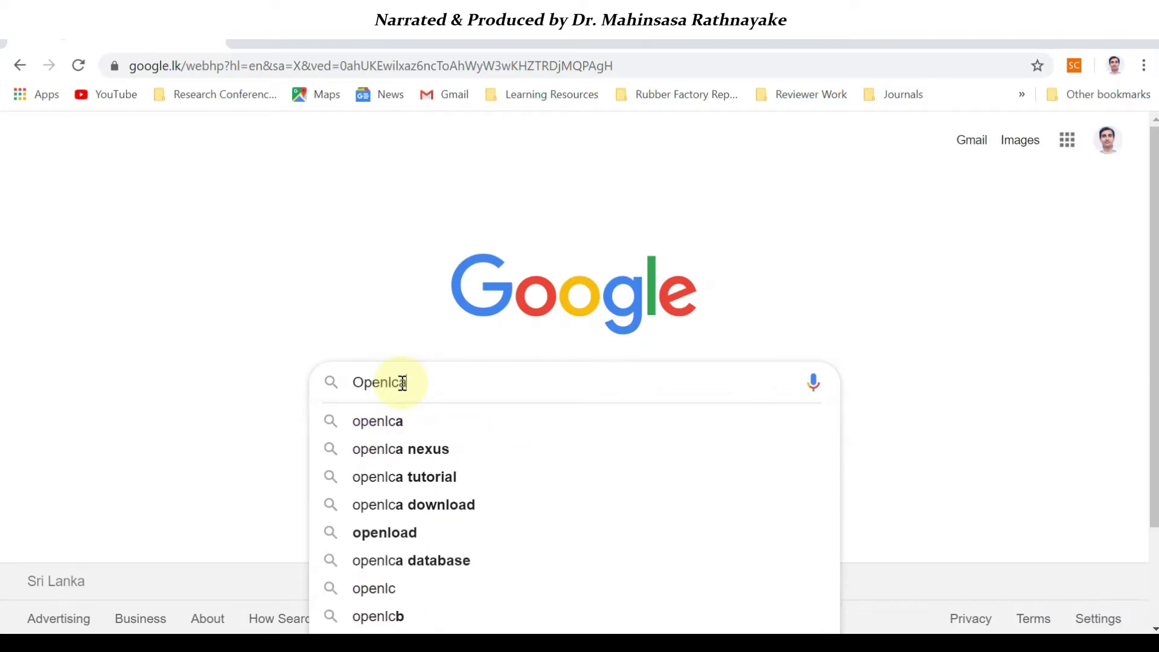
{"action": "left_click", "coordinate": [401, 420]}
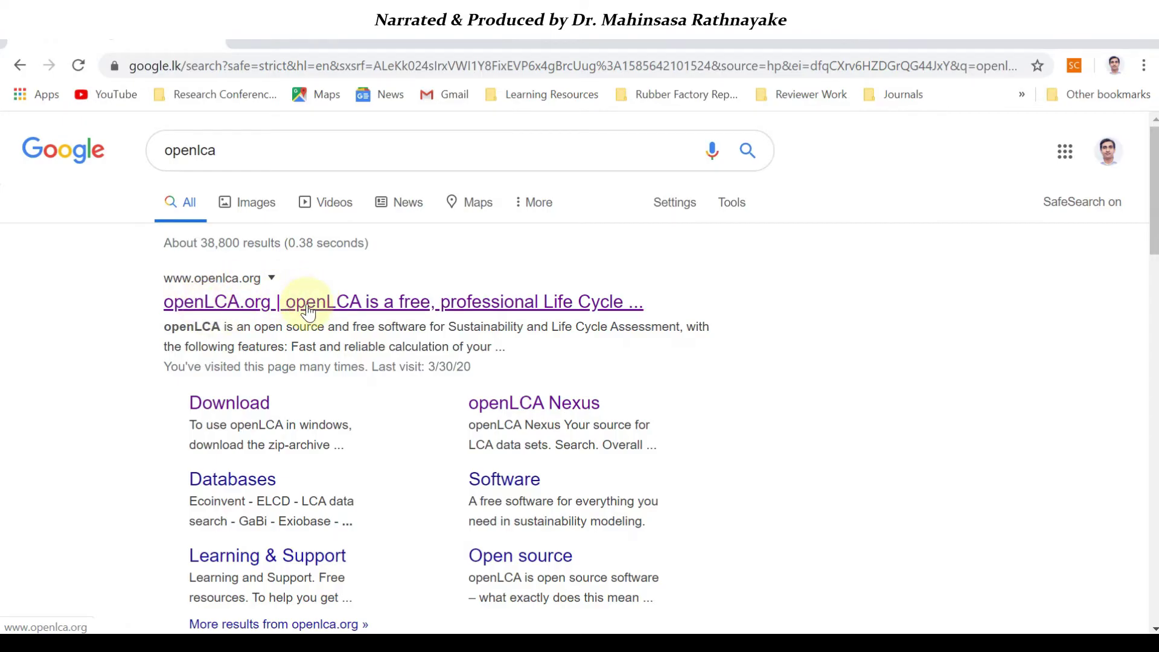
{"action": "left_click", "coordinate": [307, 305]}
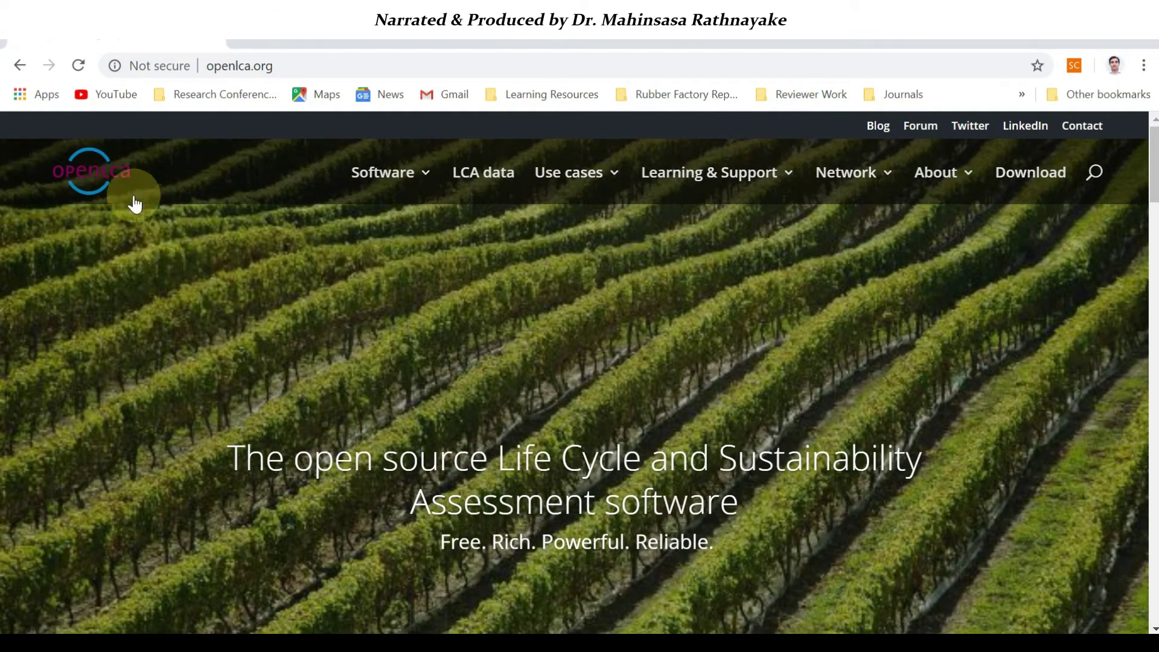
- Look through the openLCA site's navigation and open its Download page
{"action": "mouse_move", "coordinate": [426, 178]}
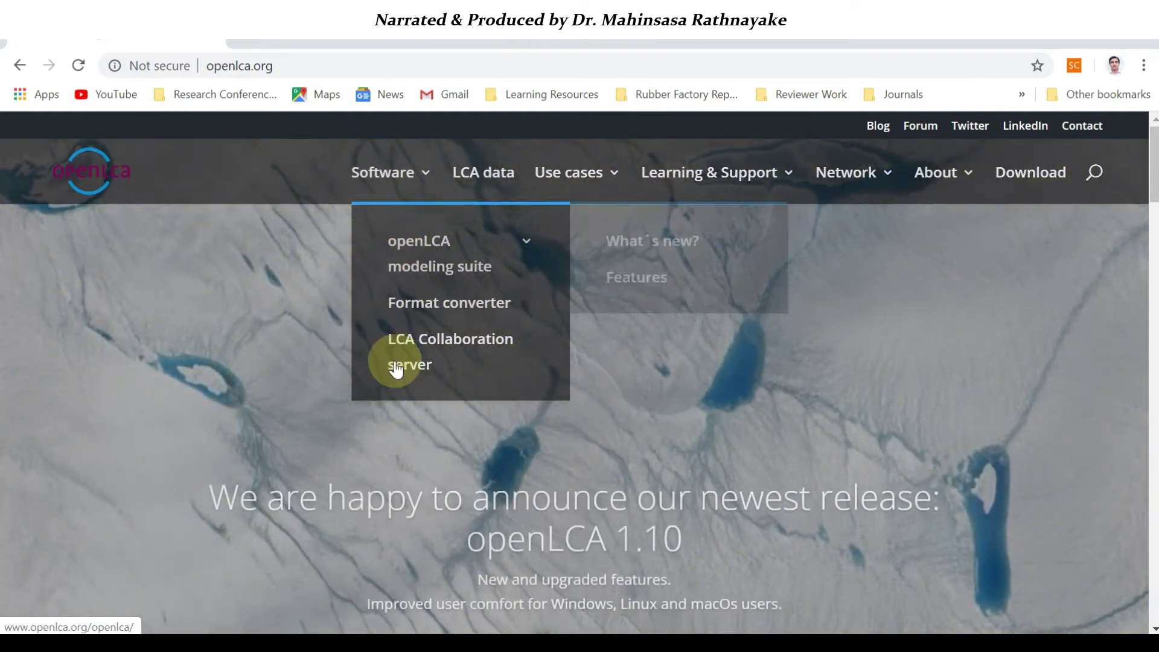
{"action": "mouse_move", "coordinate": [561, 187]}
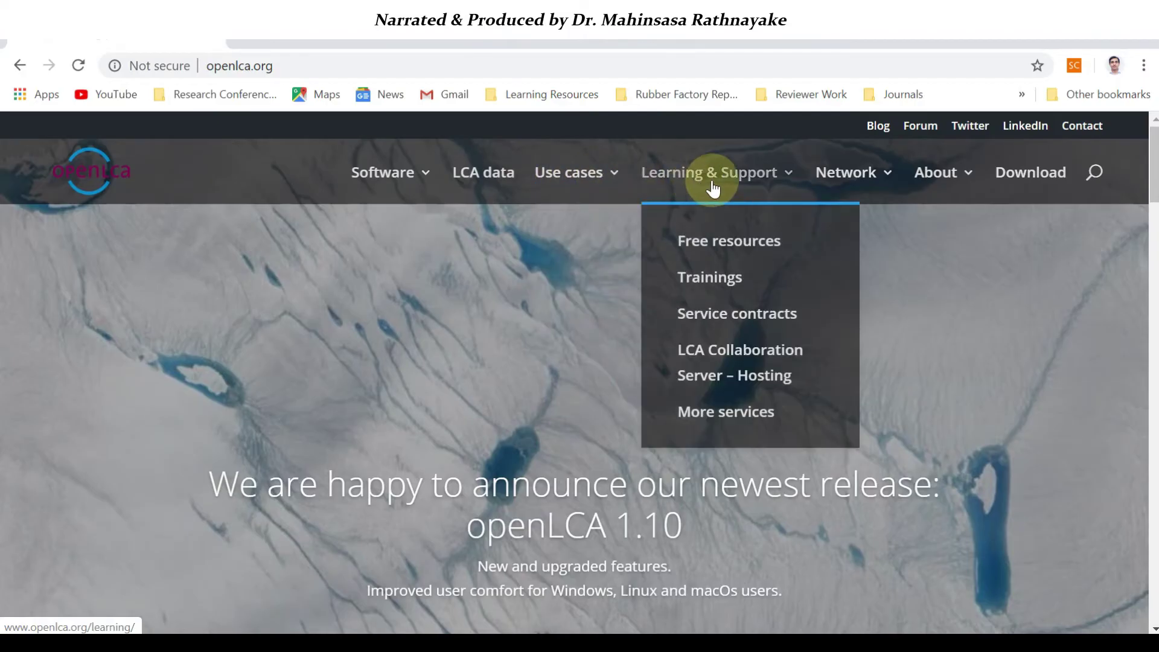
{"action": "mouse_move", "coordinate": [852, 177]}
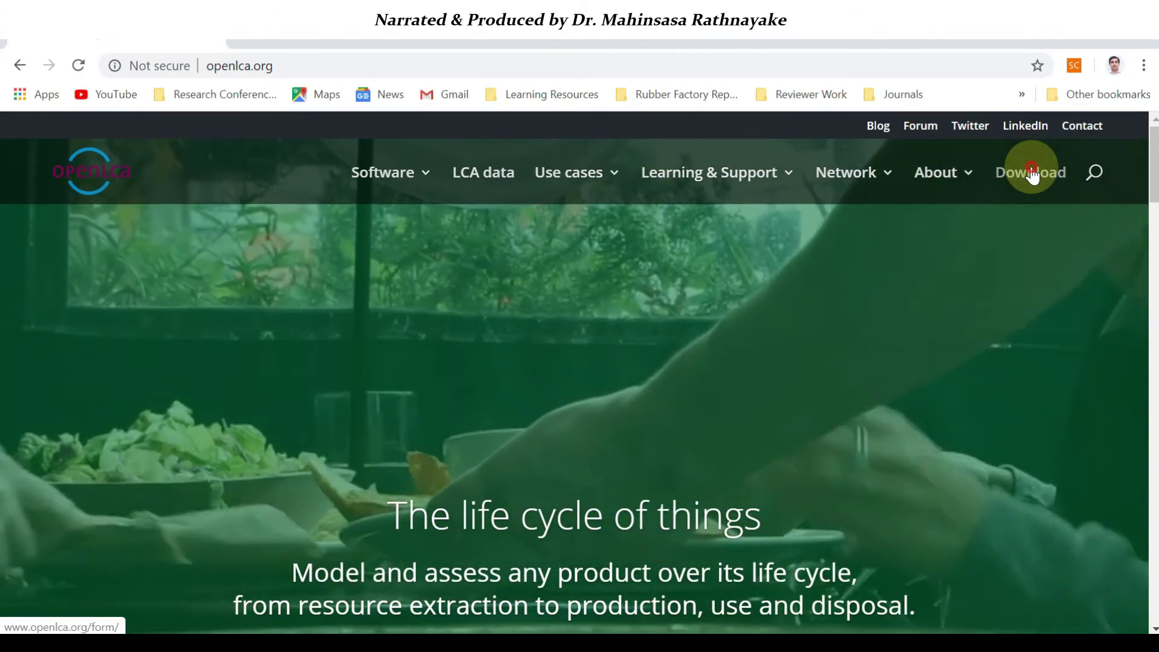
{"action": "left_click", "coordinate": [1033, 174]}
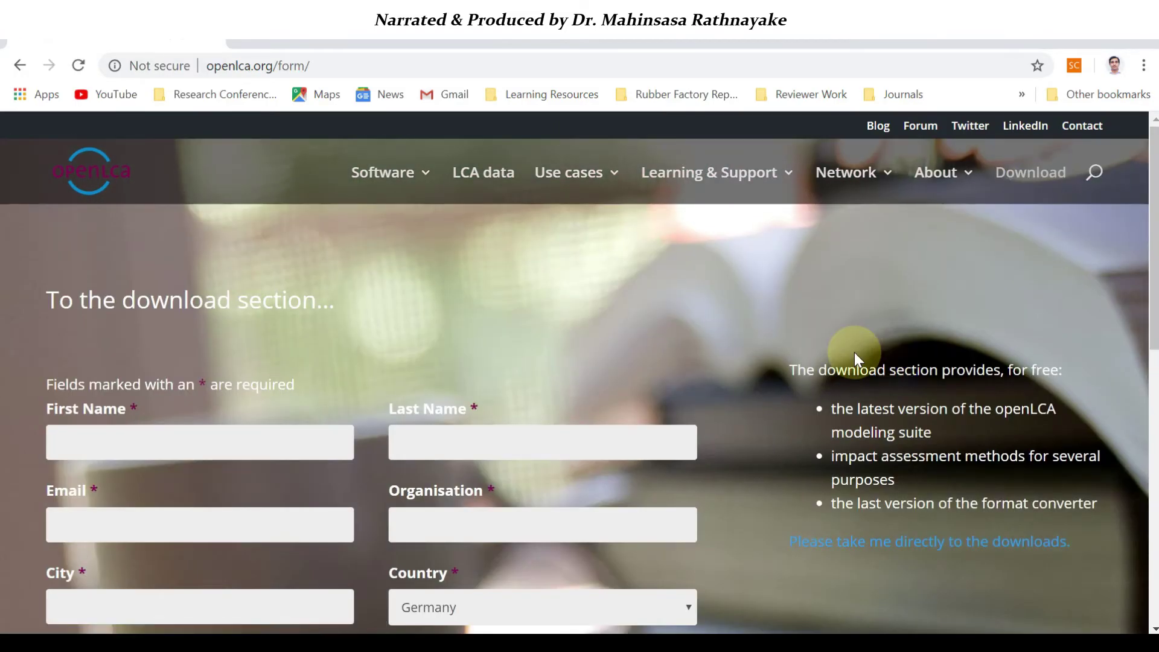
- Fill in the download form's first name, last name and email with the saved personal details
{"action": "scroll", "coordinate": [646, 335], "scroll_direction": "down", "scroll_amount": 2}
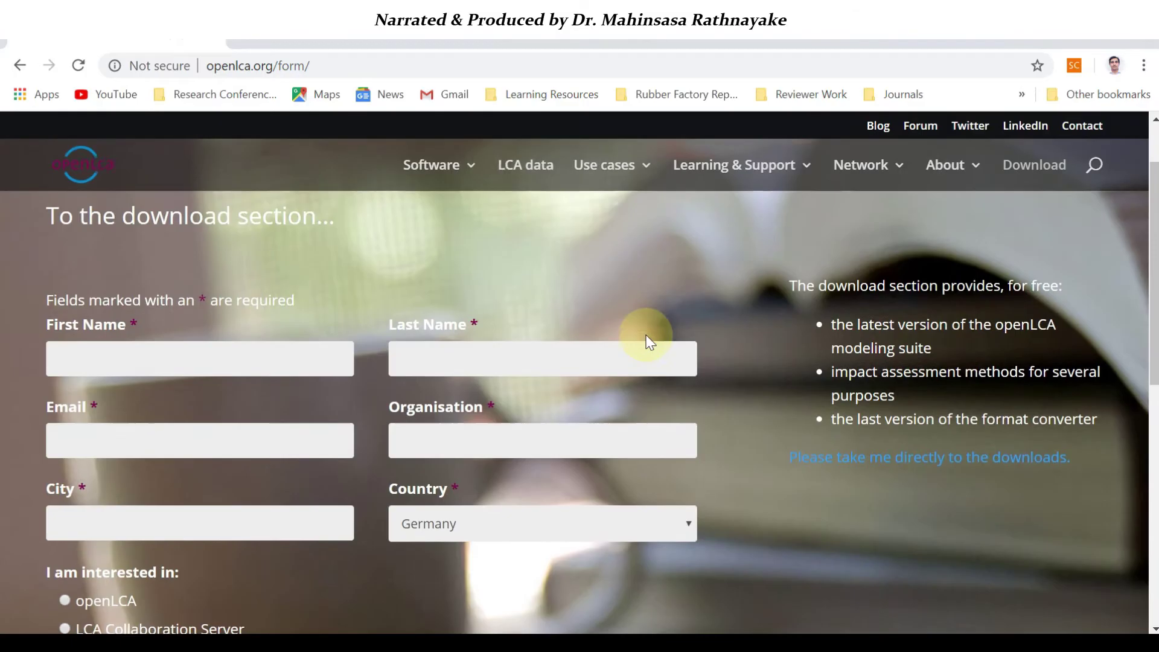
{"action": "scroll", "coordinate": [647, 335], "scroll_direction": "down", "scroll_amount": 1}
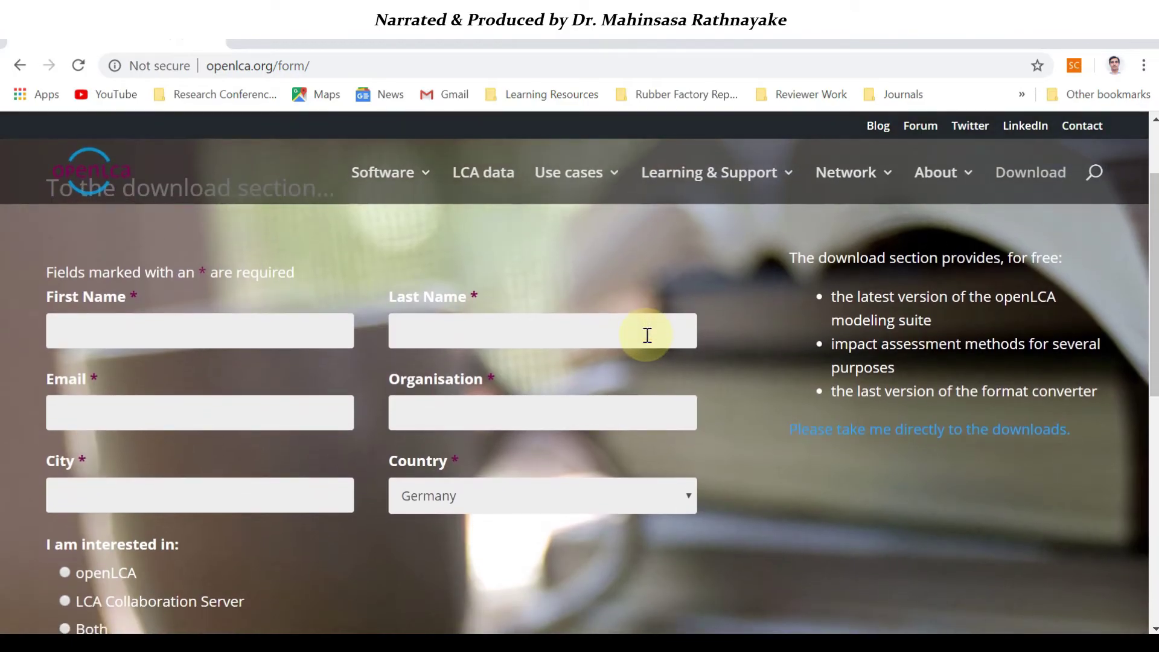
{"action": "scroll", "coordinate": [646, 336], "scroll_direction": "down", "scroll_amount": 1}
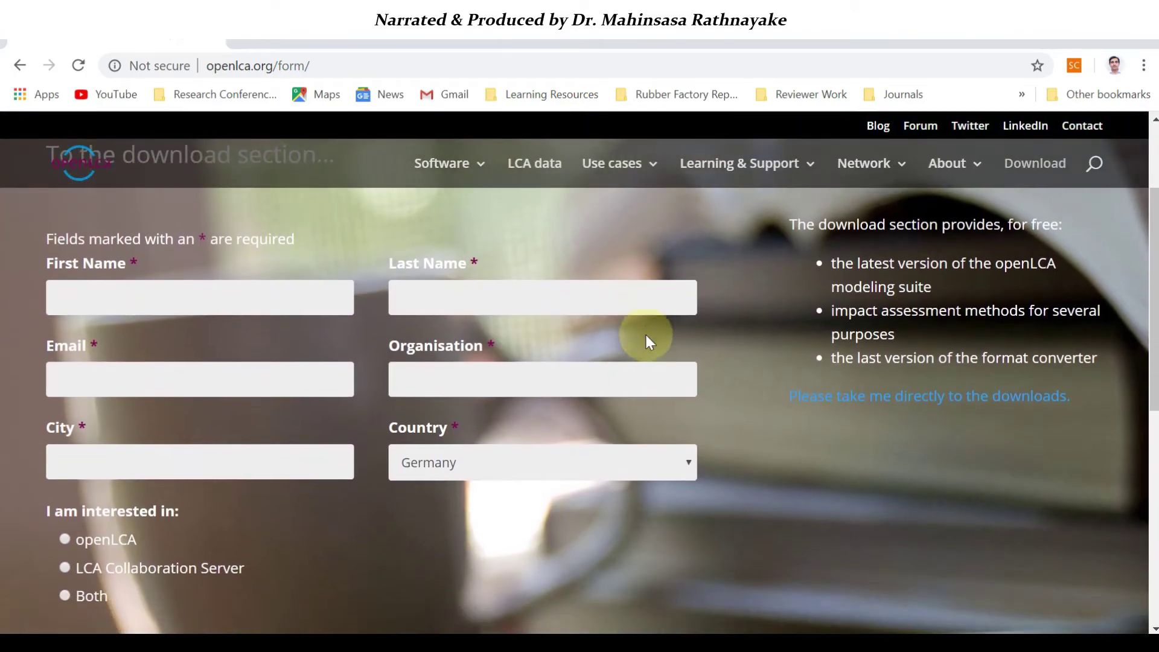
{"action": "left_click", "coordinate": [184, 290]}
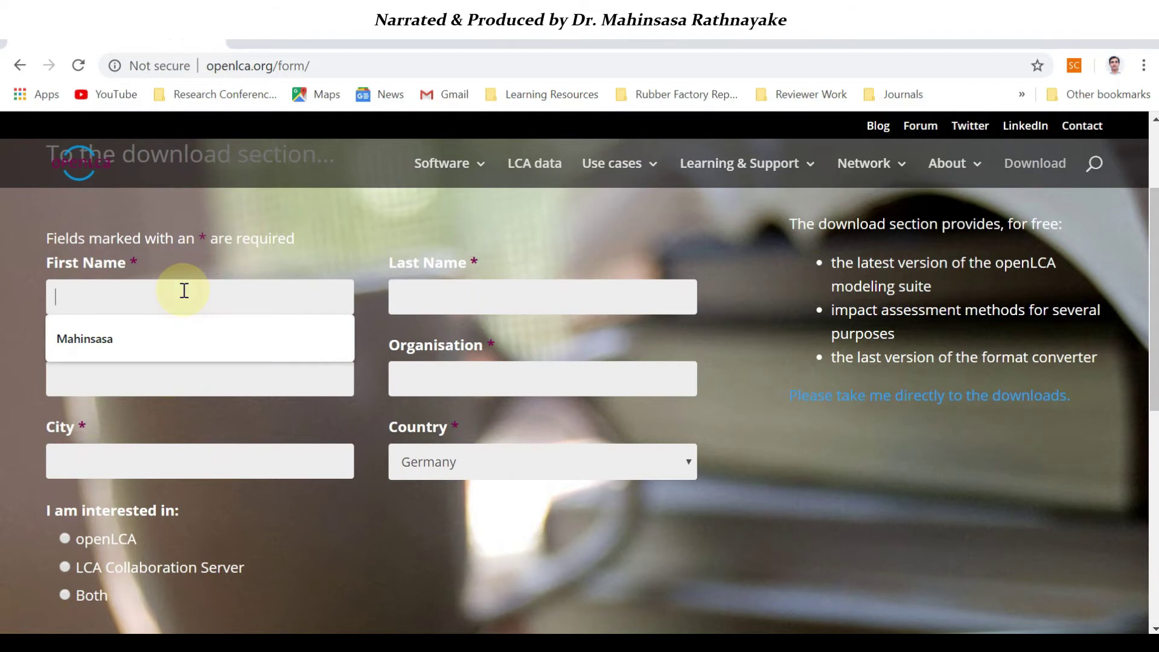
{"action": "left_click", "coordinate": [123, 342]}
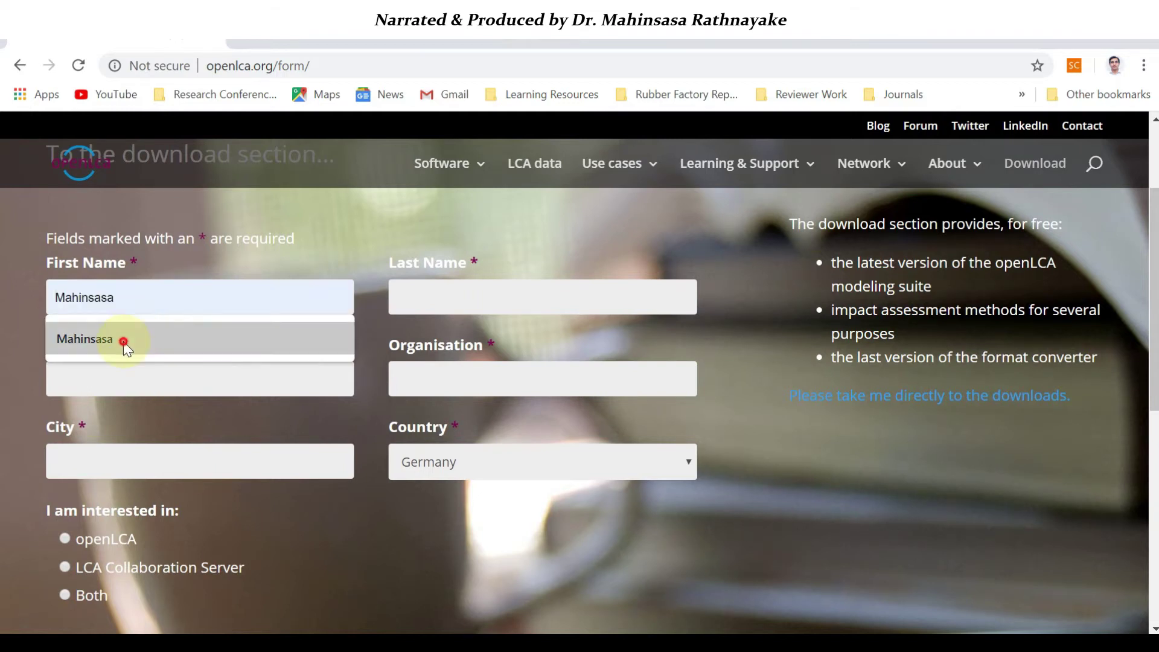
{"action": "left_click", "coordinate": [432, 295]}
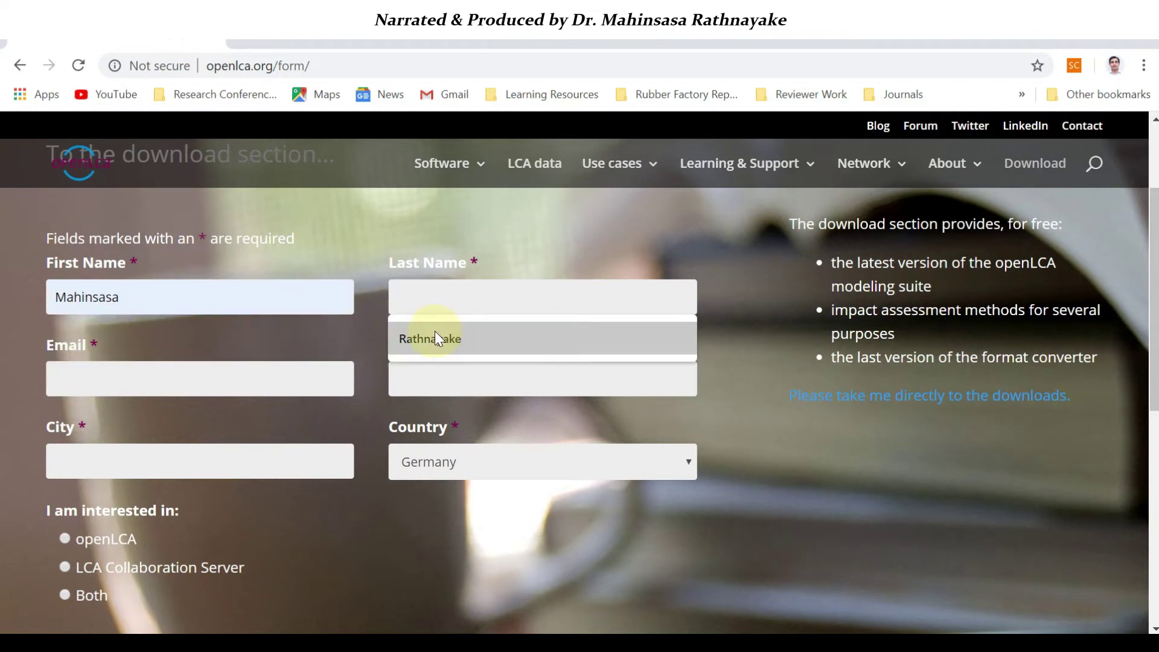
{"action": "left_click", "coordinate": [435, 336]}
{"action": "left_click", "coordinate": [189, 380]}
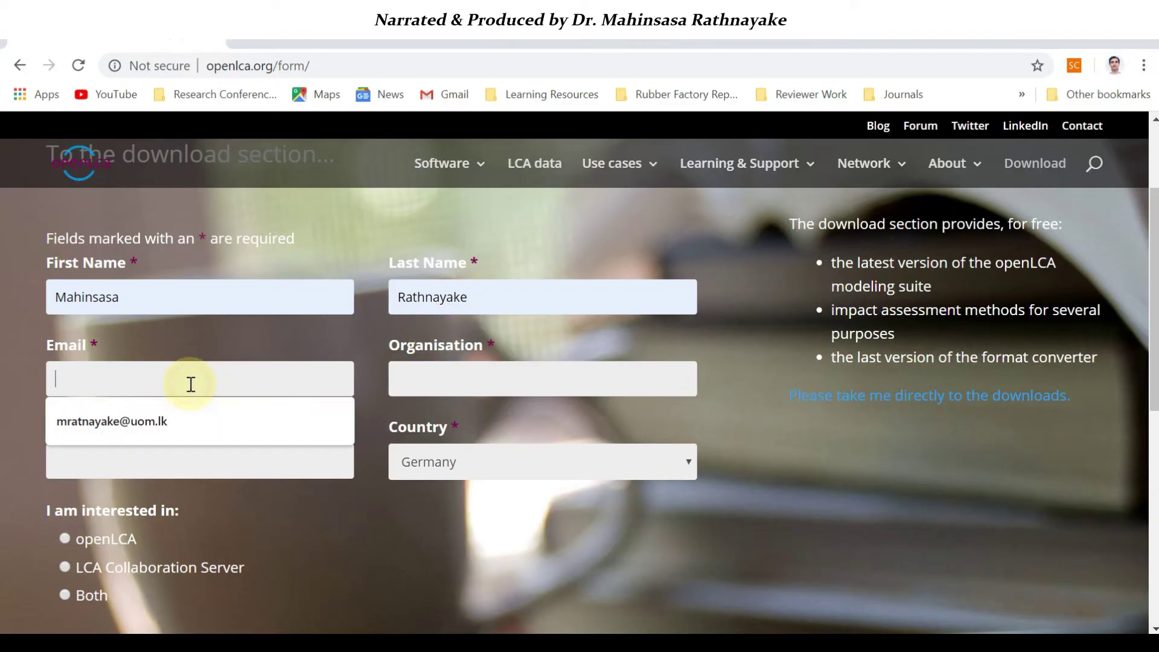
{"action": "left_click", "coordinate": [165, 422]}
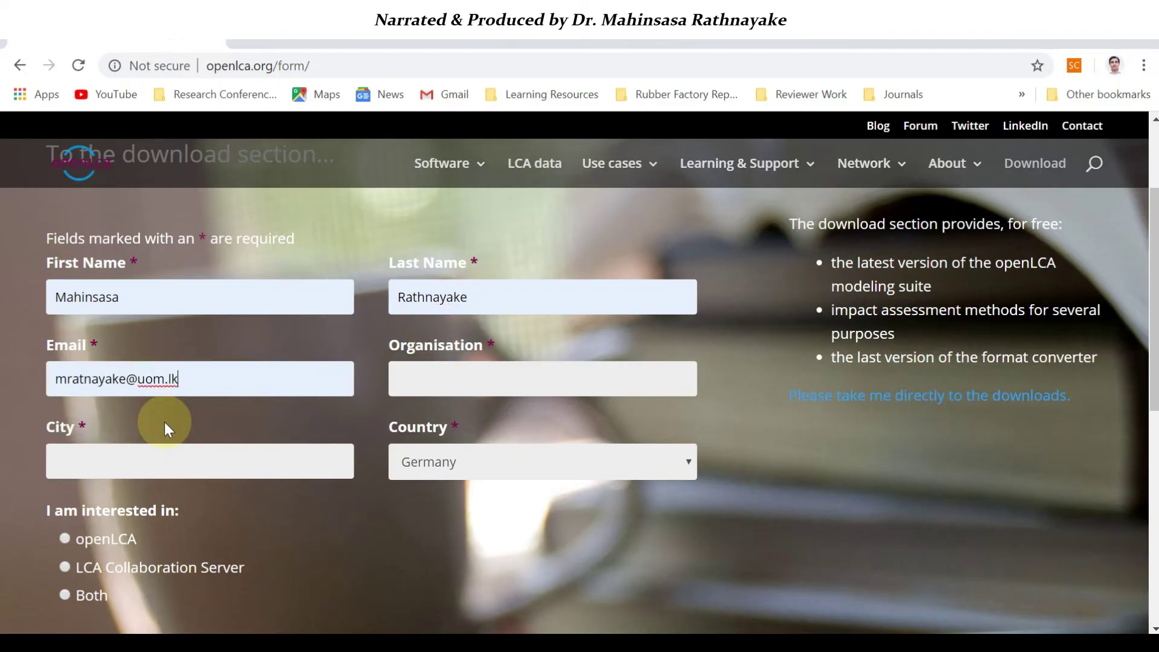
- Complete the form with University of Moratuwa as organisation, Moratuwa as city and Sri Lanka as country
{"action": "left_click", "coordinate": [414, 385]}
{"action": "left_click", "coordinate": [421, 422]}
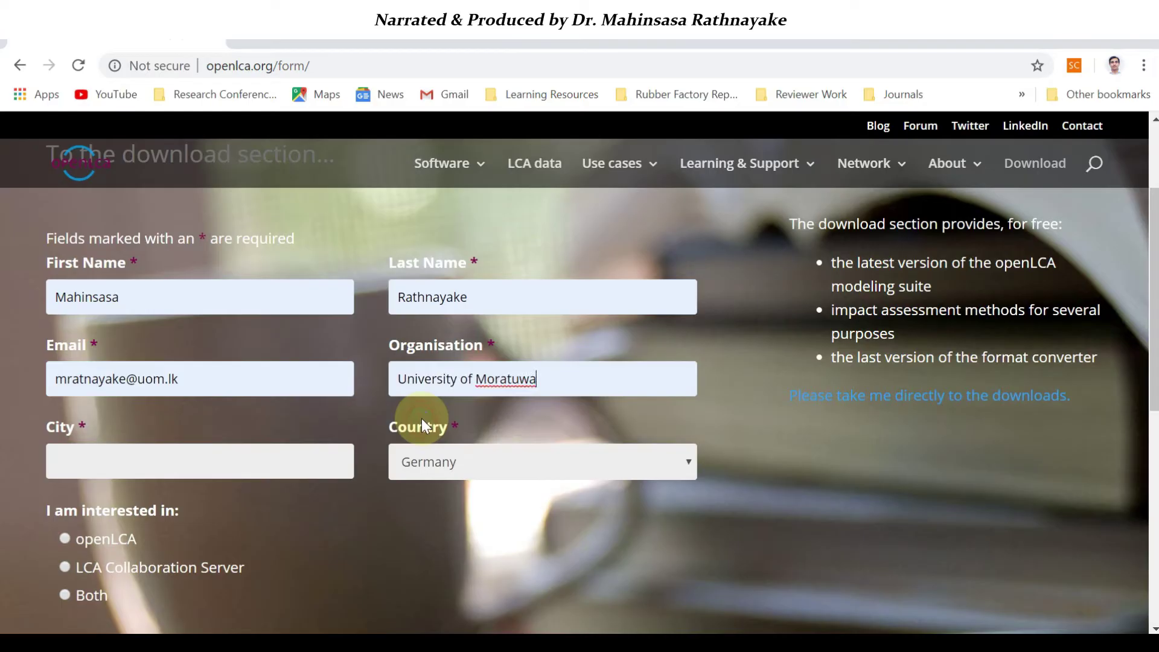
{"action": "left_click", "coordinate": [238, 459]}
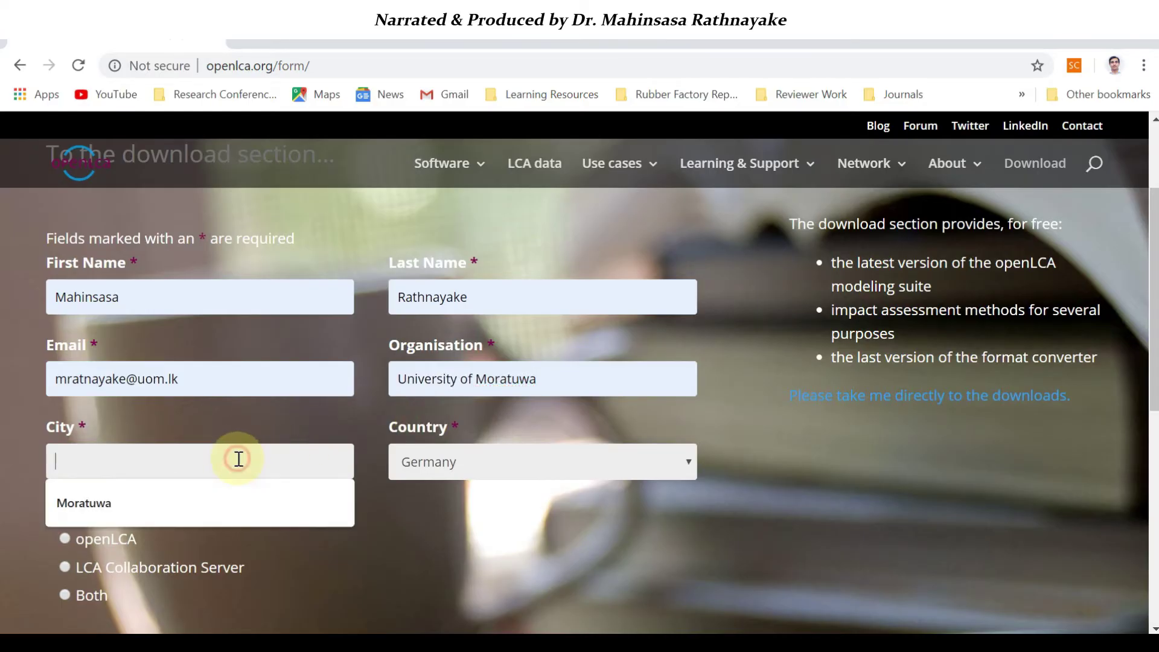
{"action": "left_click", "coordinate": [166, 504]}
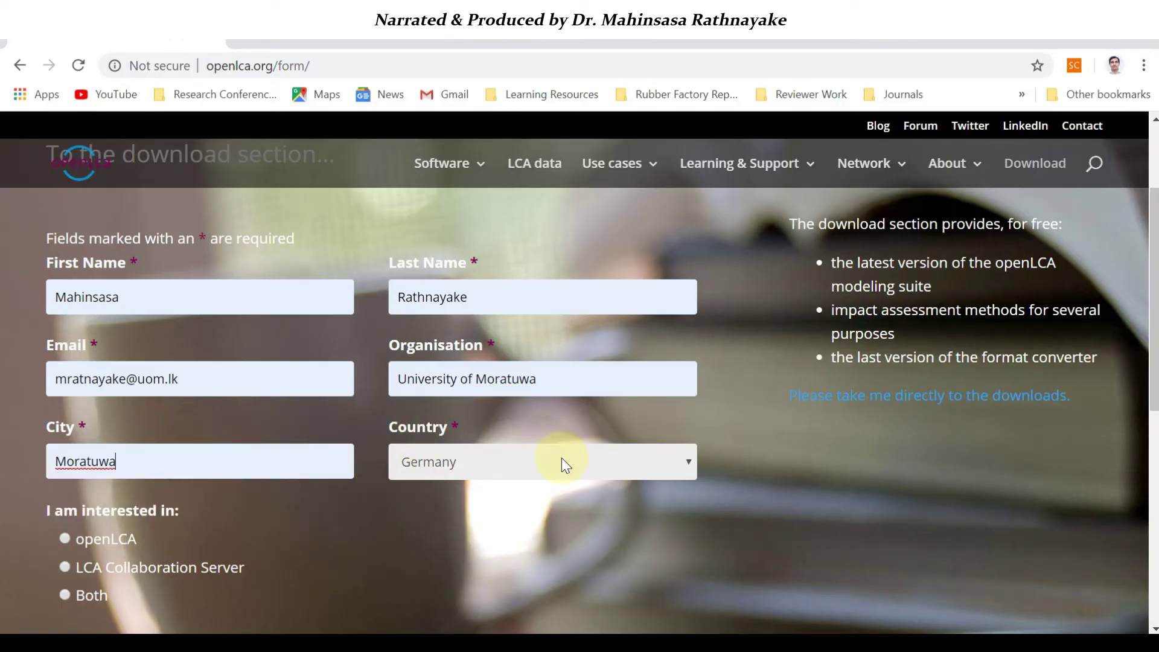
{"action": "left_click", "coordinate": [685, 468]}
{"action": "type", "text": "sri"}
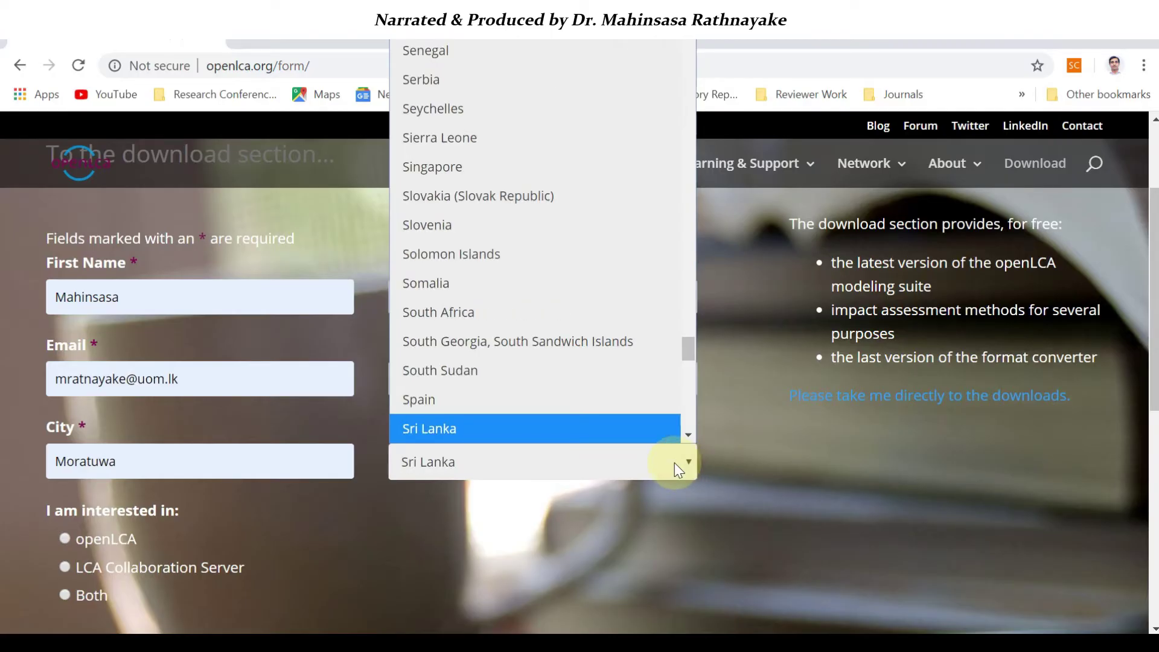
{"action": "left_click", "coordinate": [590, 405]}
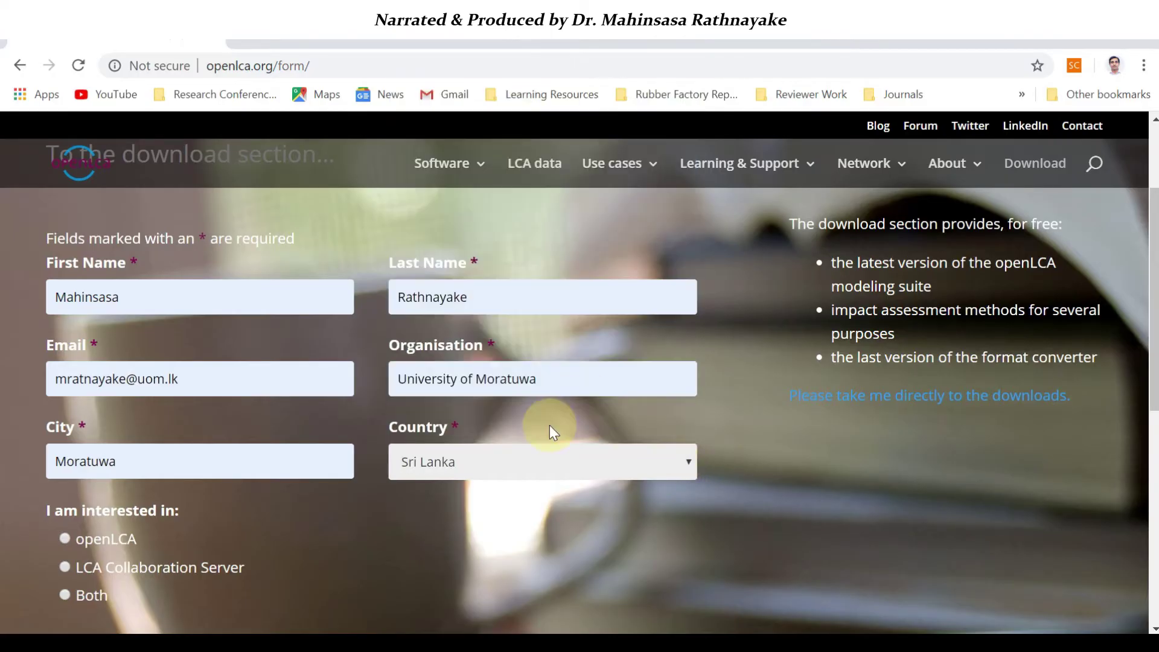
- Choose openLCA as the area of interest and submit the download form without subscribing to news
{"action": "left_click", "coordinate": [66, 539]}
{"action": "scroll", "coordinate": [207, 556], "scroll_direction": "down", "scroll_amount": 2}
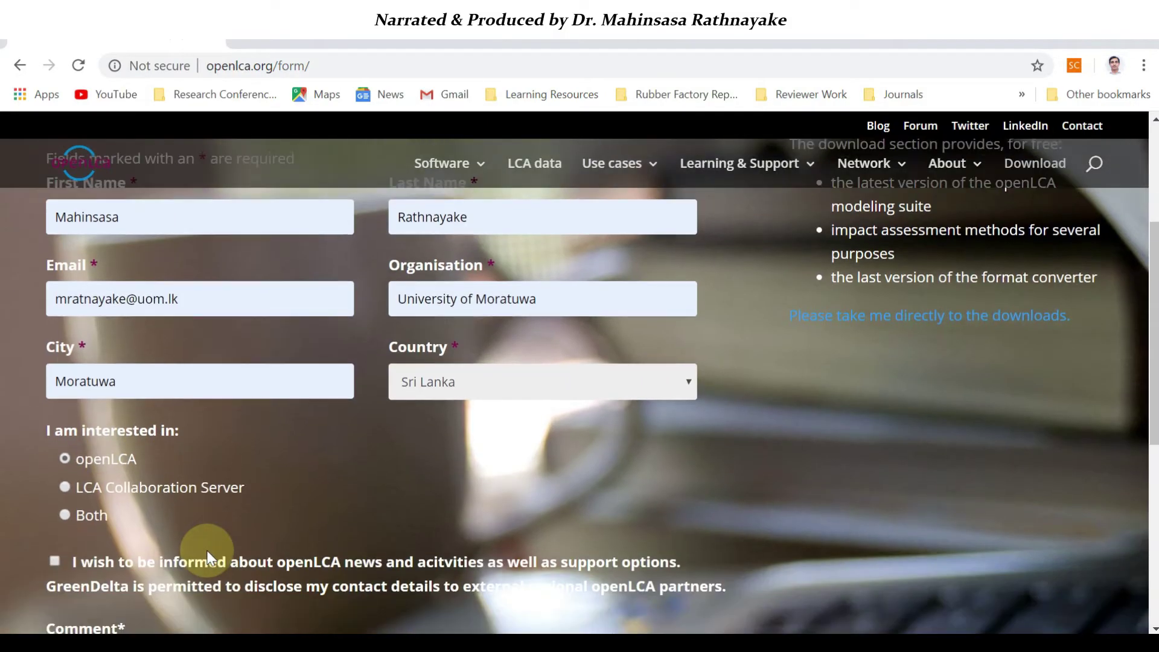
{"action": "scroll", "coordinate": [207, 555], "scroll_direction": "down", "scroll_amount": 1}
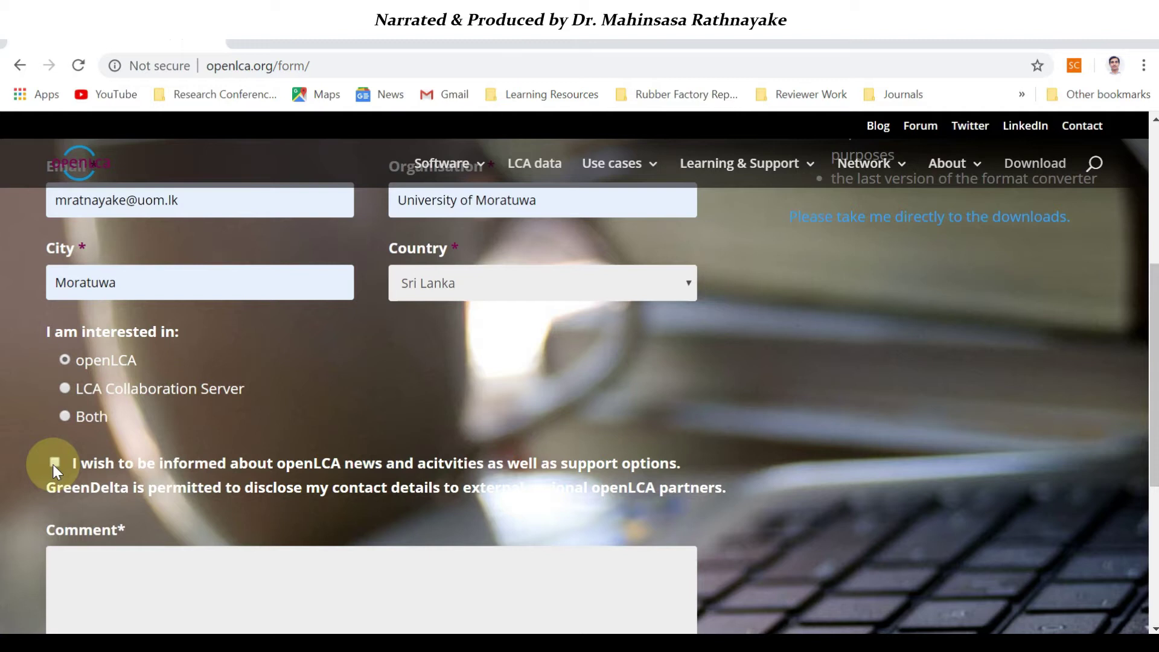
{"action": "scroll", "coordinate": [117, 419], "scroll_direction": "down", "scroll_amount": 4}
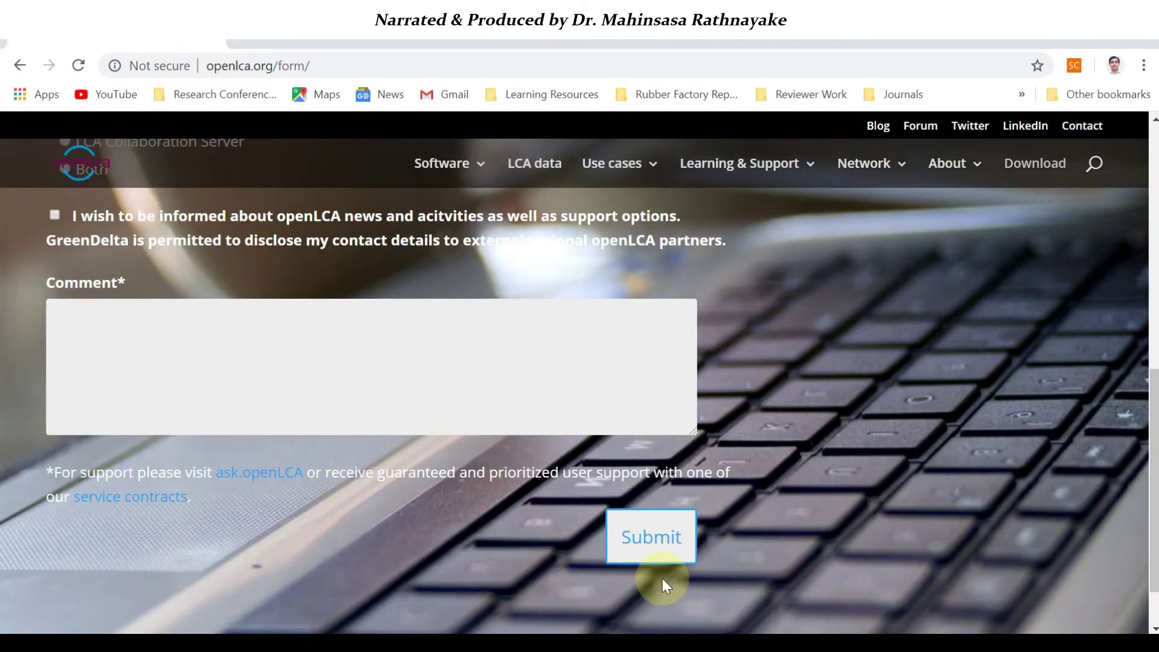
{"action": "left_click", "coordinate": [655, 546]}
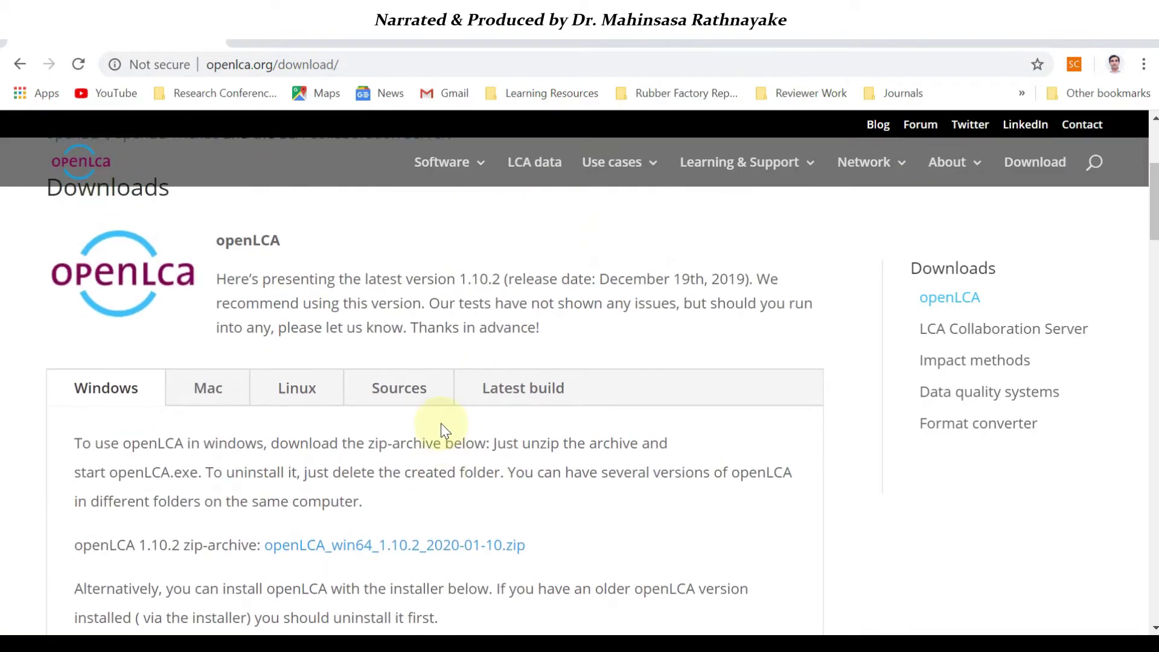
- Download the Windows installer openLCA_win64_1.10.2_2020-01-10 for openLCA 1.10.2
{"action": "scroll", "coordinate": [441, 422], "scroll_direction": "up", "scroll_amount": 4}
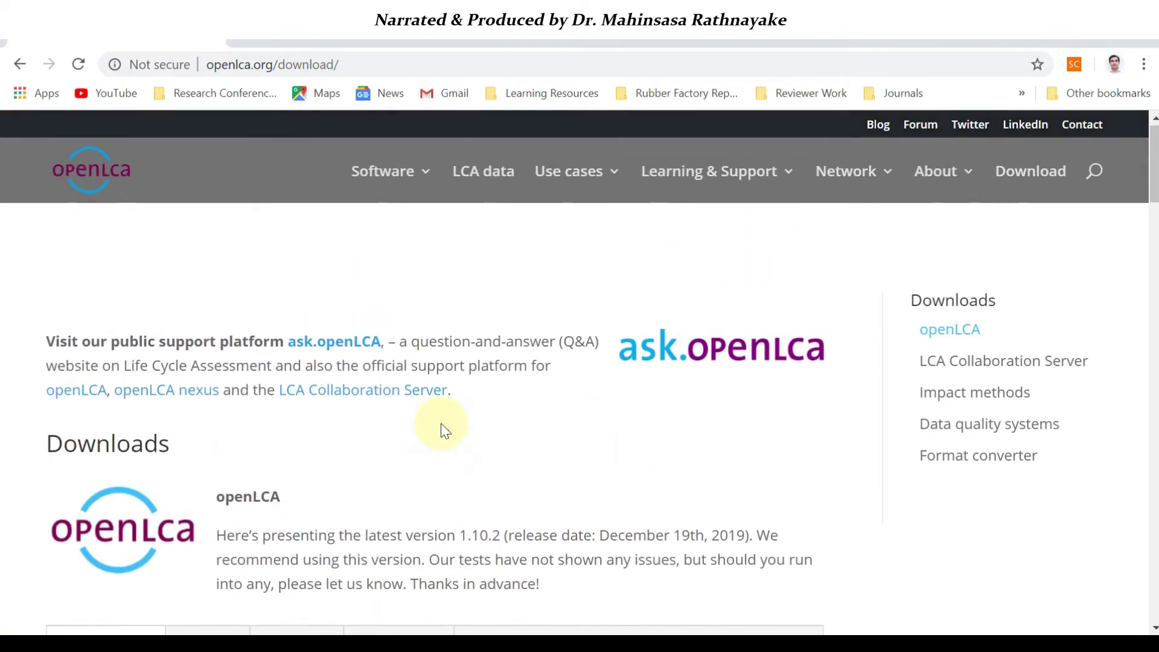
{"action": "scroll", "coordinate": [441, 423], "scroll_direction": "down", "scroll_amount": 7}
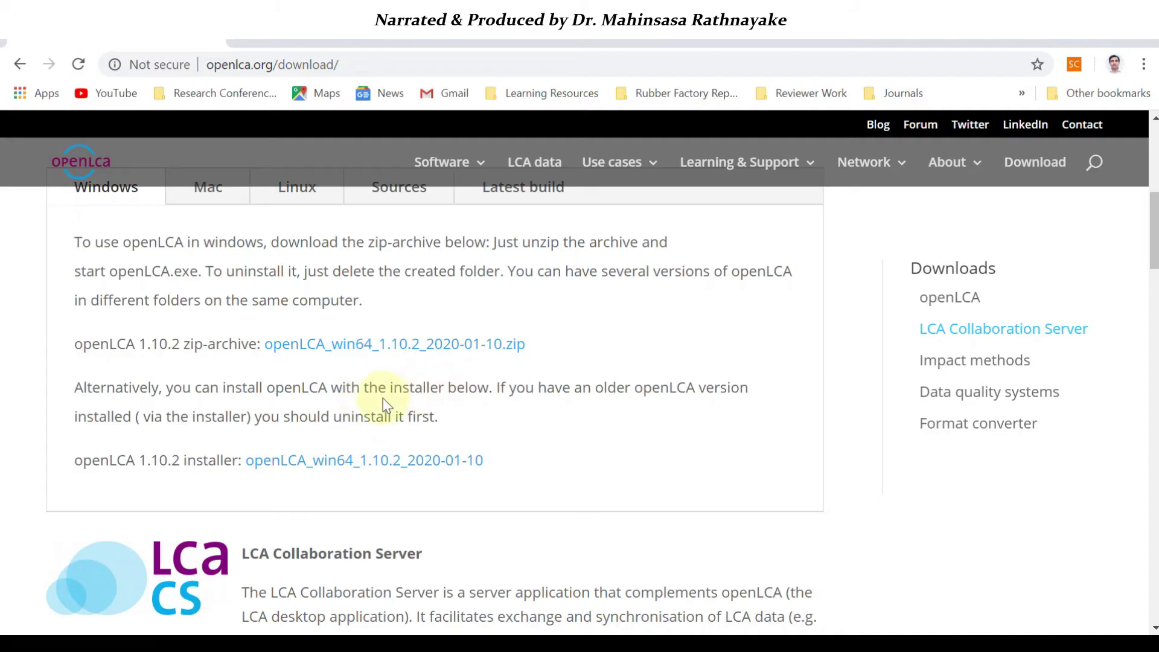
{"action": "left_click", "coordinate": [310, 474]}
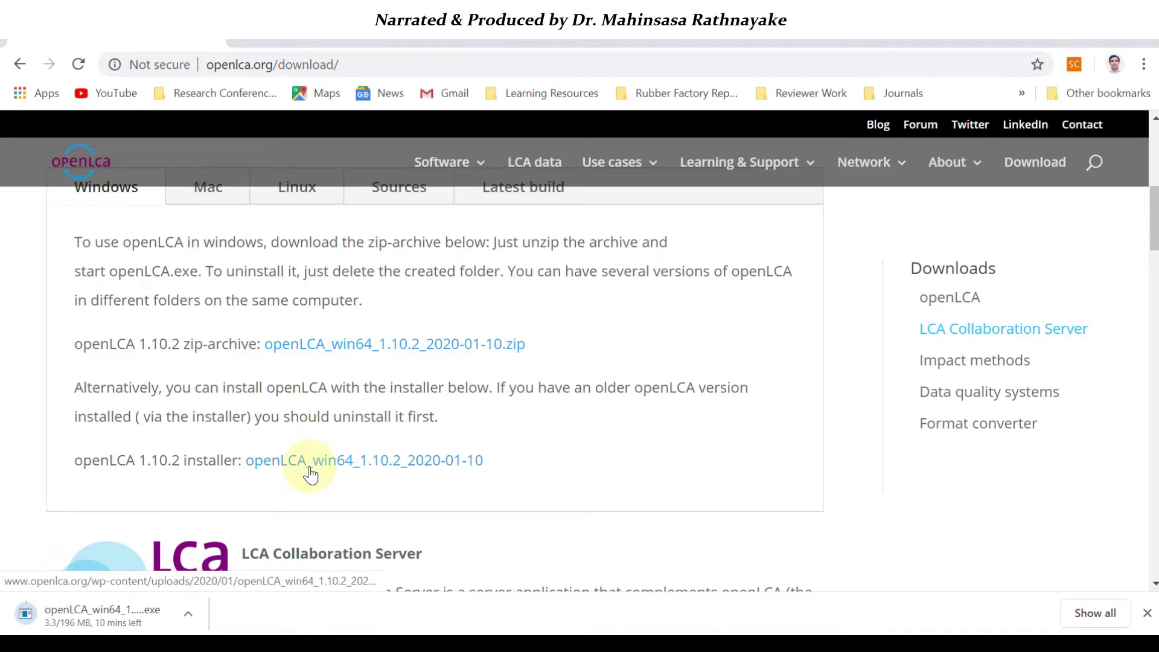
{"action": "scroll", "coordinate": [382, 398], "scroll_direction": "up", "scroll_amount": 1}
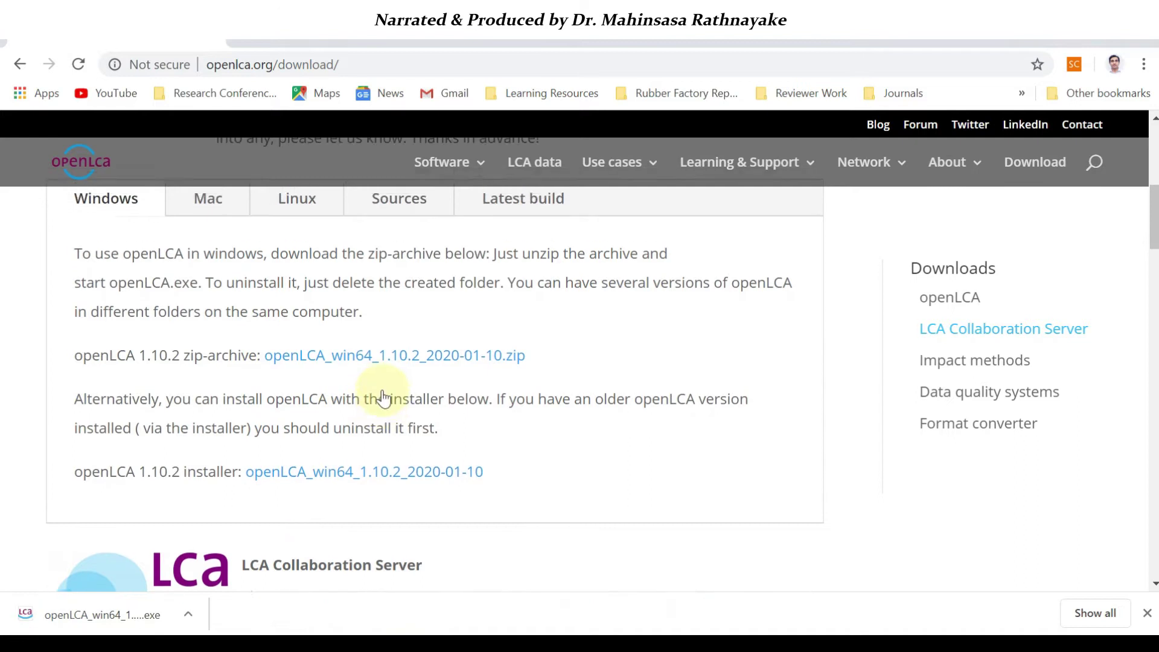
{"action": "scroll", "coordinate": [382, 395], "scroll_direction": "up", "scroll_amount": 1}
{"action": "scroll", "coordinate": [382, 393], "scroll_direction": "down", "scroll_amount": 1}
{"action": "scroll", "coordinate": [383, 390], "scroll_direction": "down", "scroll_amount": 1}
{"action": "scroll", "coordinate": [384, 390], "scroll_direction": "up", "scroll_amount": 1}
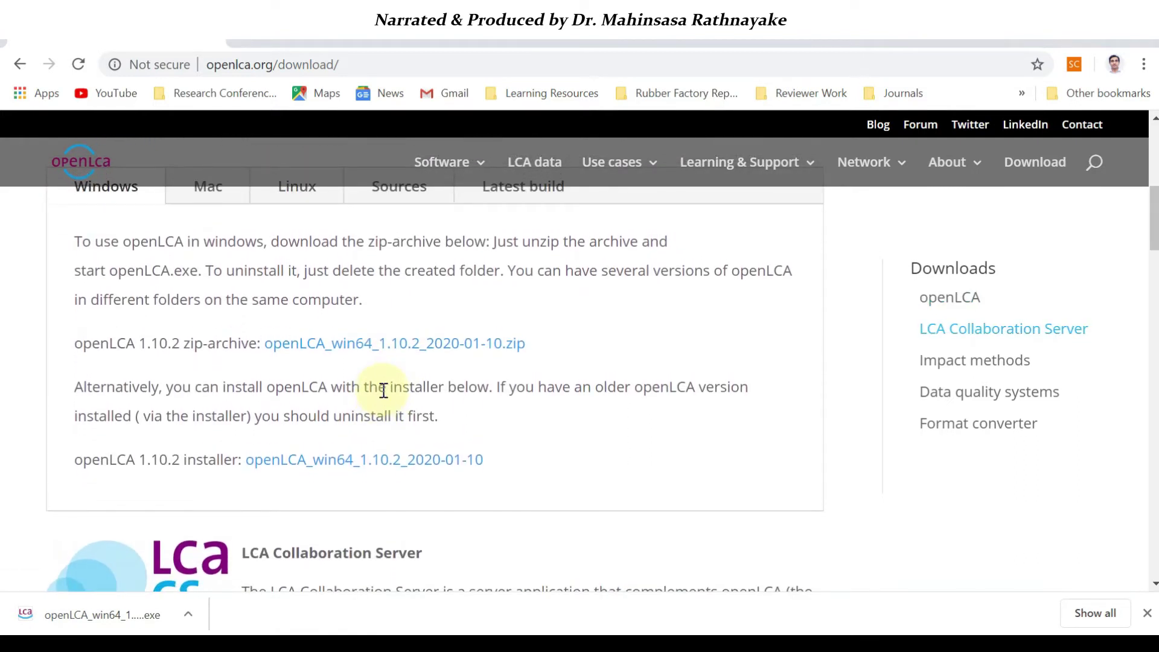
- Run the downloaded openLCA installer in English, accept the license agreement and continue to the user selection
{"action": "left_click", "coordinate": [113, 616]}
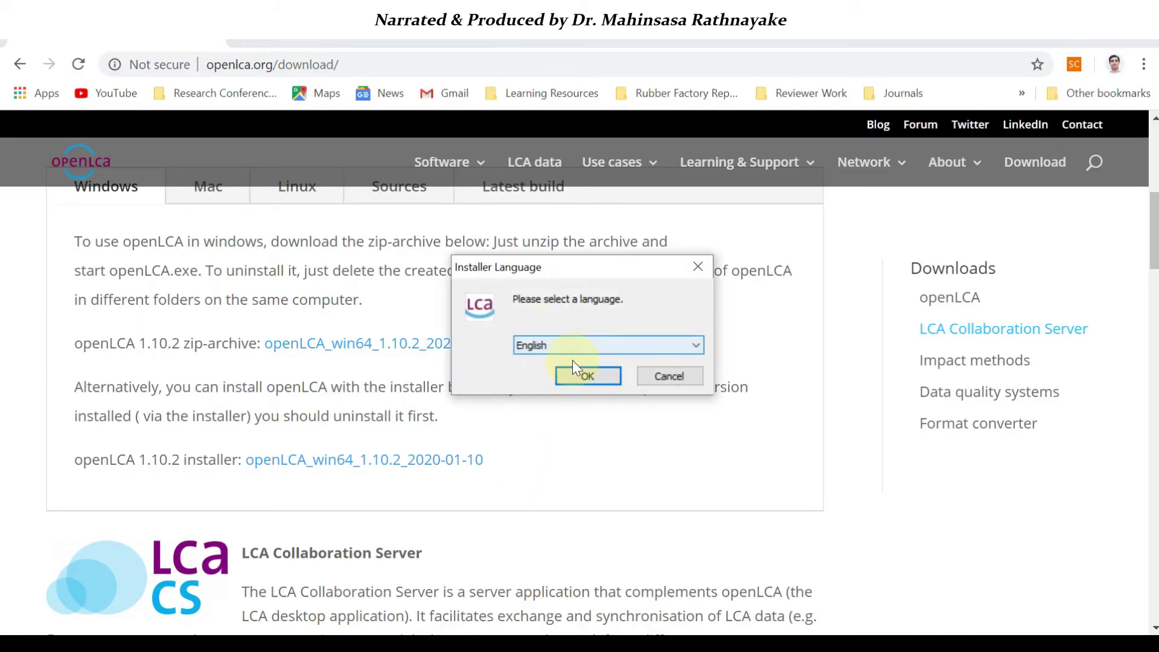
{"action": "left_click", "coordinate": [593, 377]}
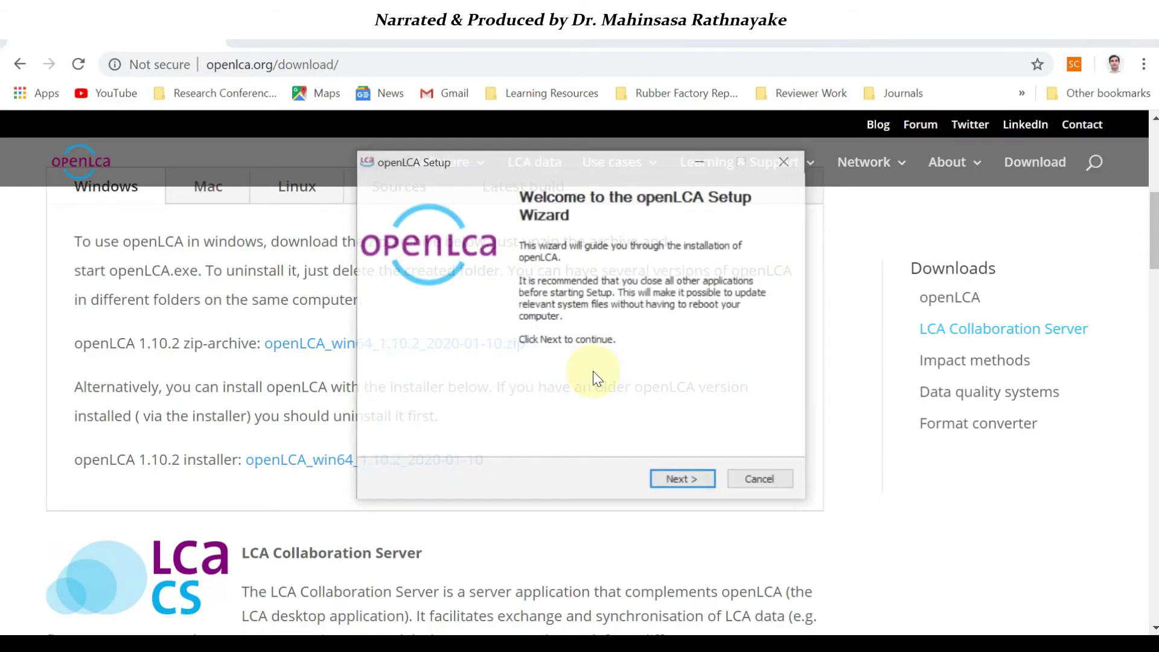
{"action": "left_click", "coordinate": [676, 477]}
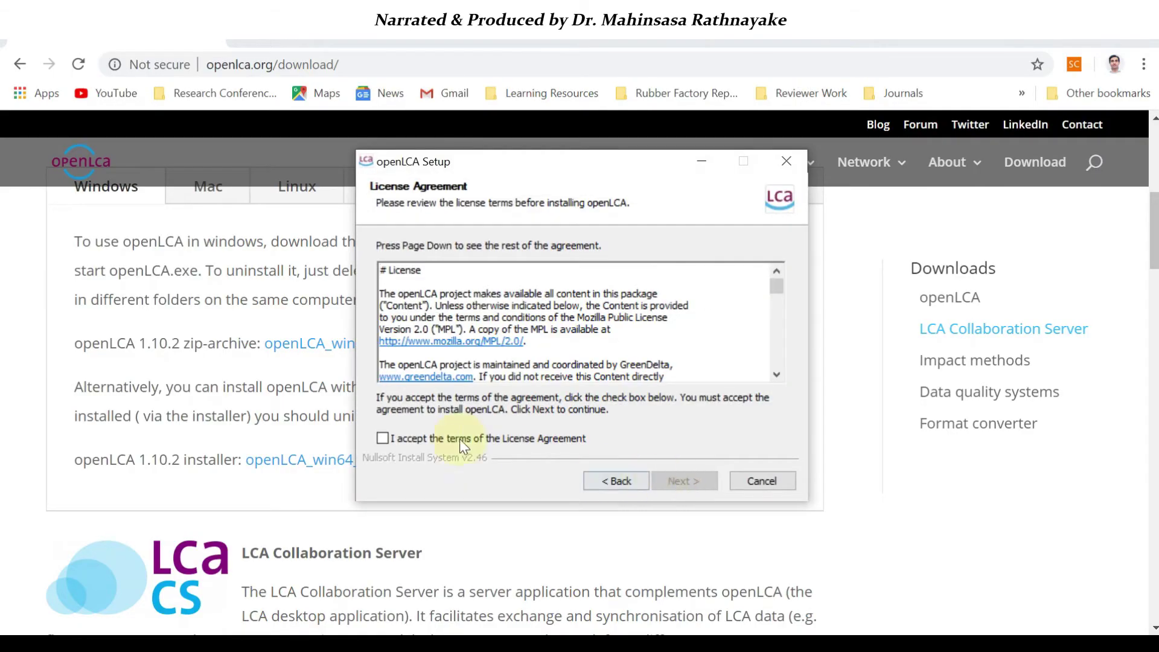
{"action": "left_click", "coordinate": [384, 439]}
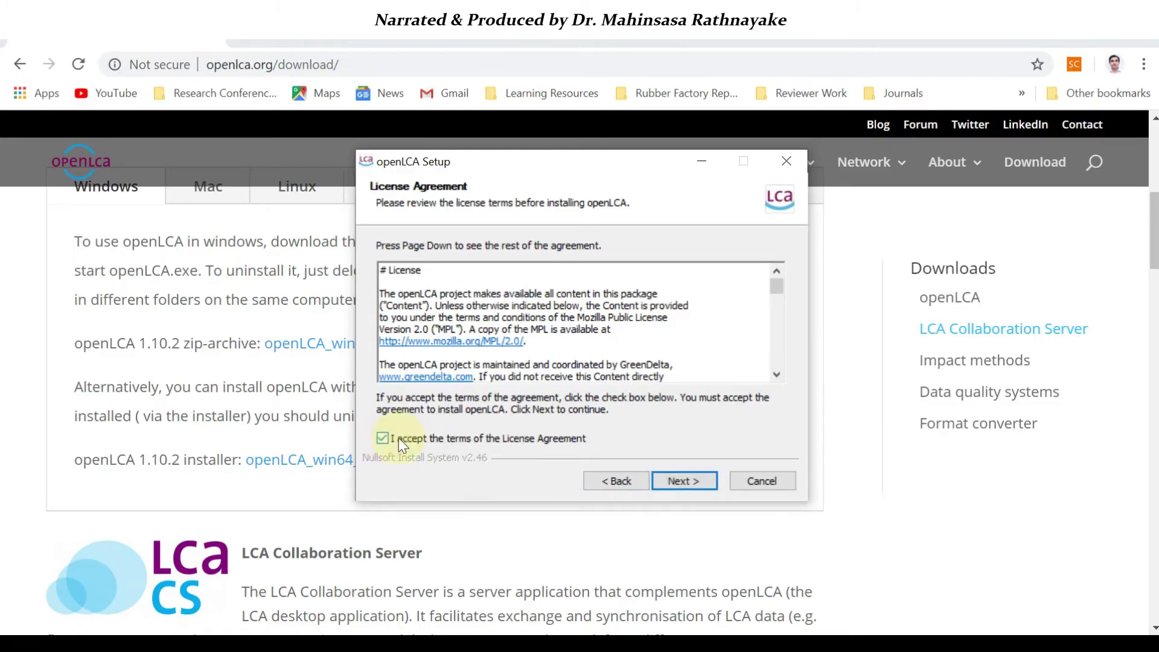
{"action": "left_click", "coordinate": [686, 483]}
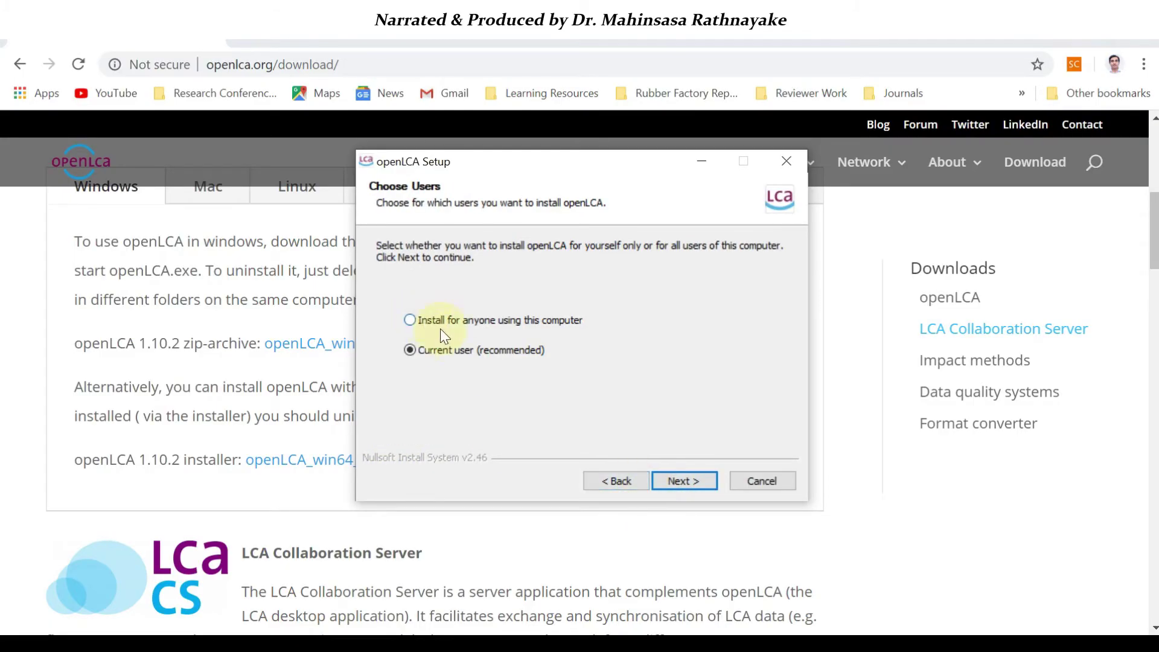
- Install openLCA for the current user in the default AppData\Local\openLCA folder with the openLCA Start Menu folder, and launch it on finishing
{"action": "left_click", "coordinate": [691, 479]}
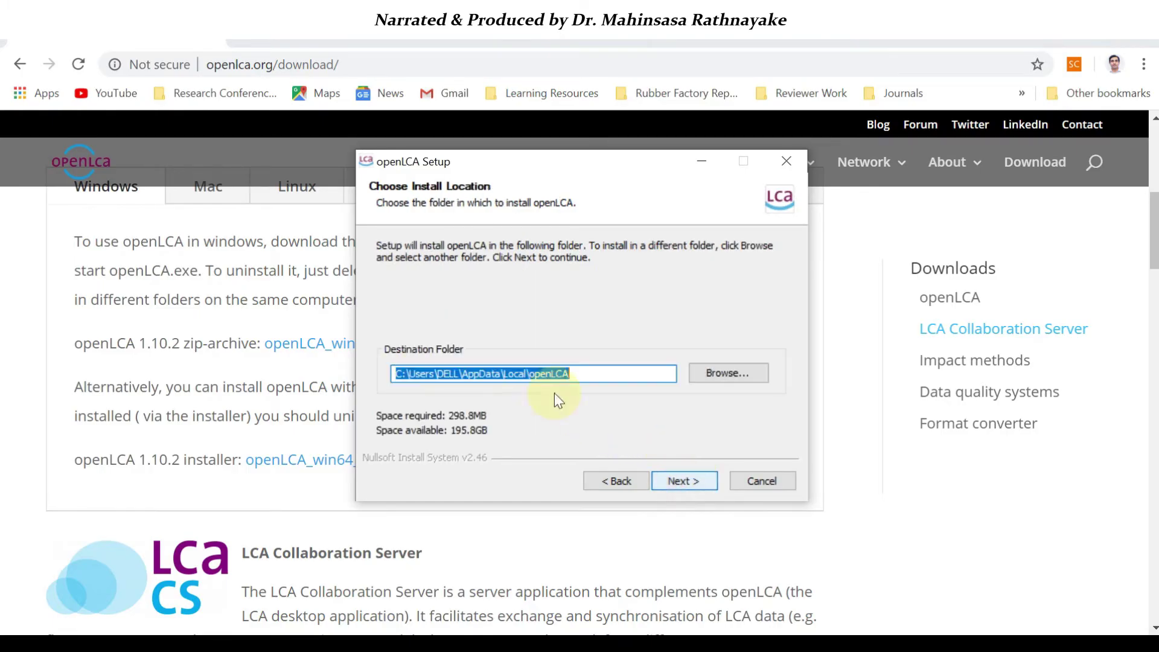
{"action": "left_click", "coordinate": [687, 481]}
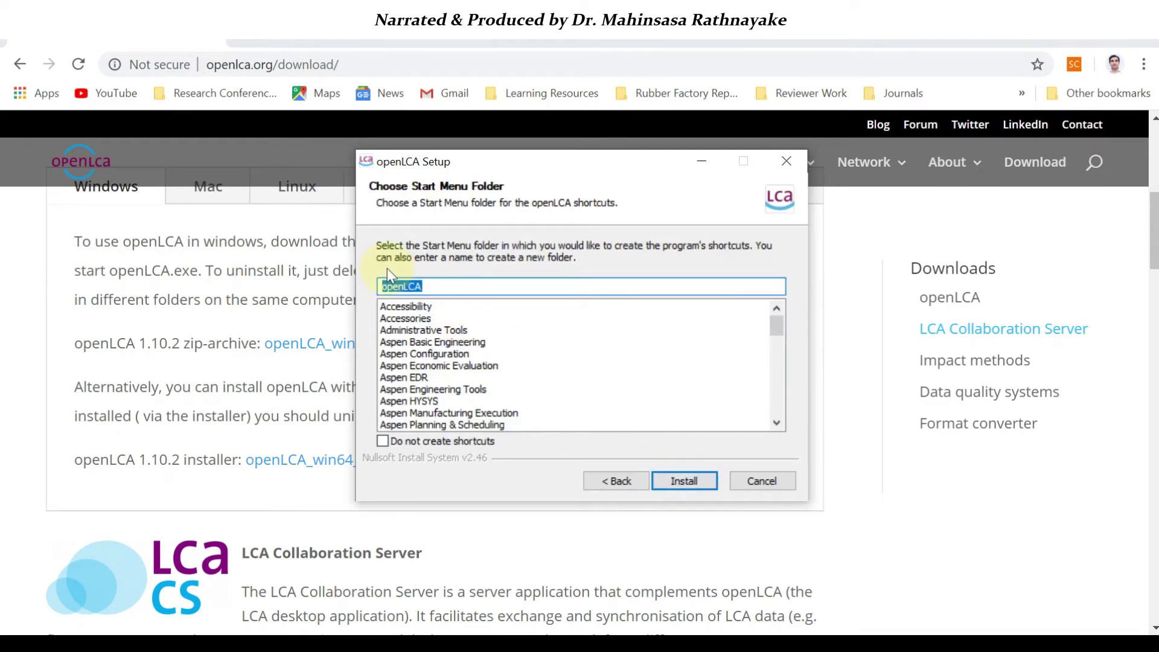
{"action": "left_click", "coordinate": [683, 481]}
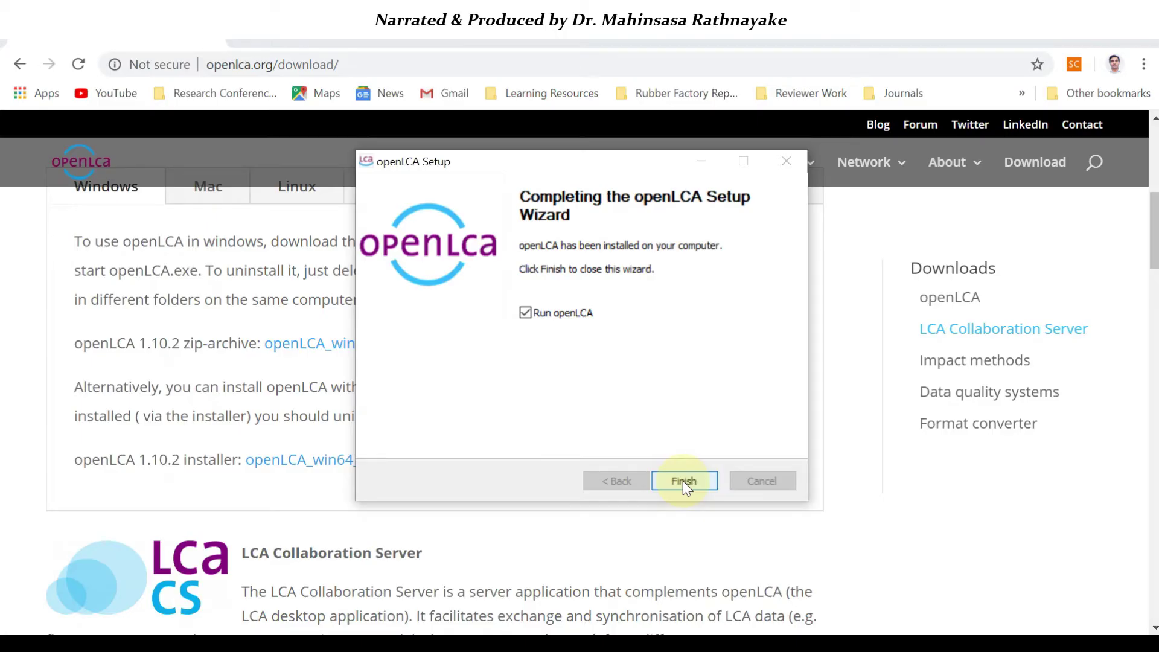
{"action": "left_click", "coordinate": [683, 481]}
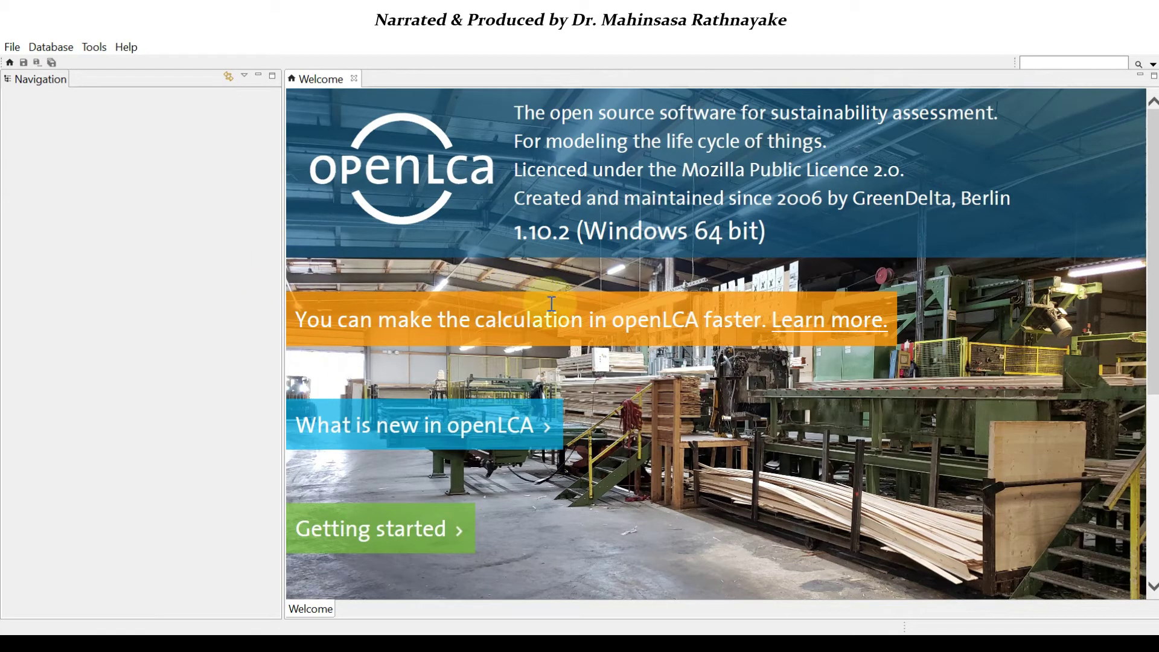
- Review the welcome page's sections on getting started and on manuals, case studies and data
{"action": "left_click", "coordinate": [447, 535]}
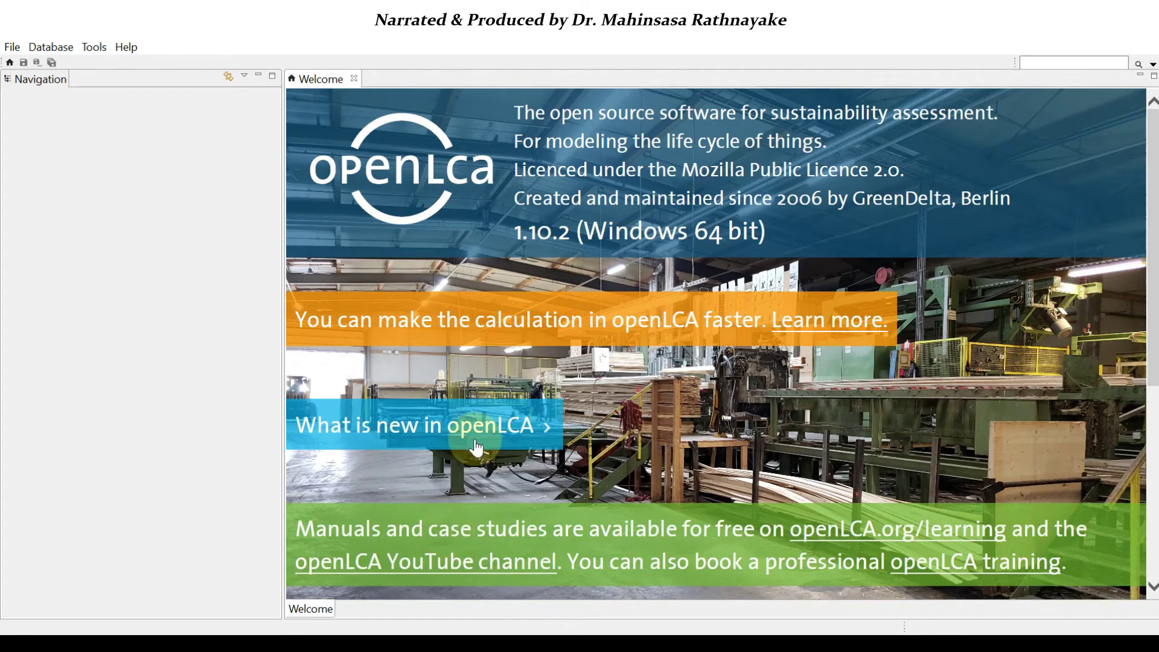
{"action": "scroll", "coordinate": [476, 445], "scroll_direction": "down", "scroll_amount": 5}
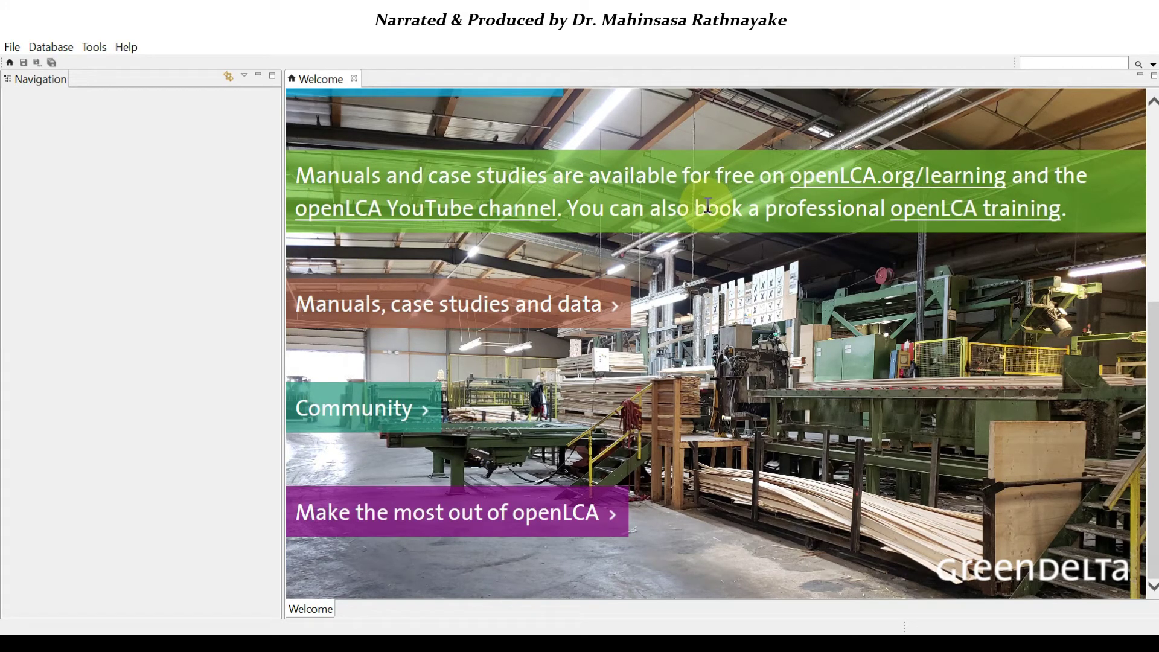
{"action": "left_click", "coordinate": [604, 306]}
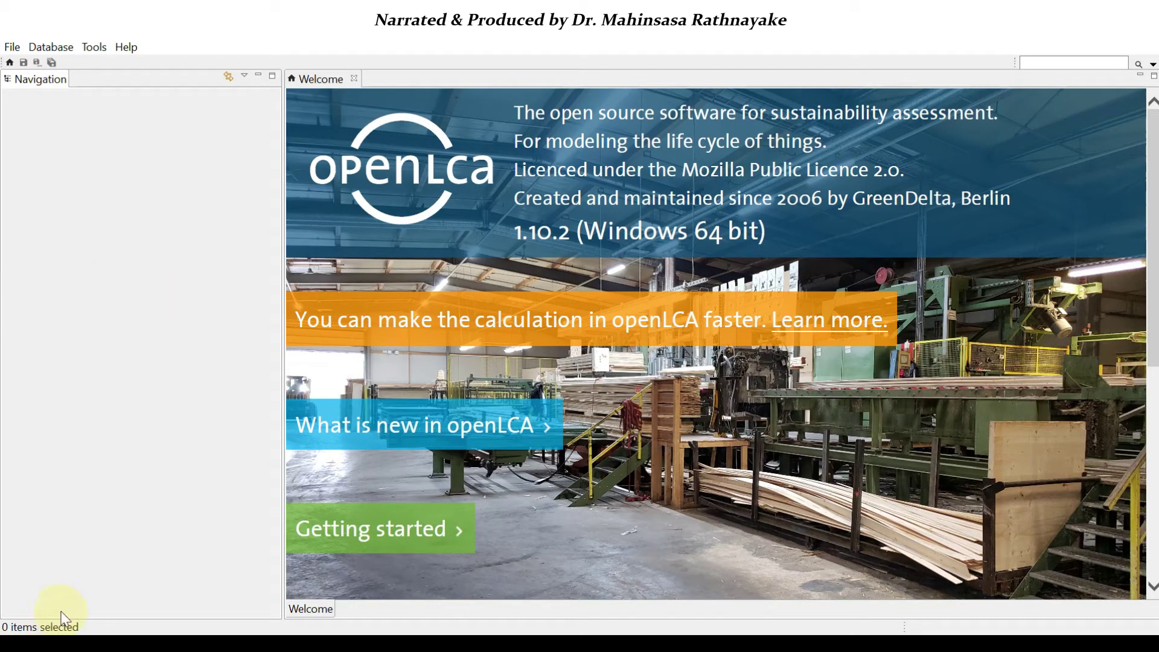
- Create a local database named New_Database containing the complete reference data
{"action": "right_click", "coordinate": [75, 164]}
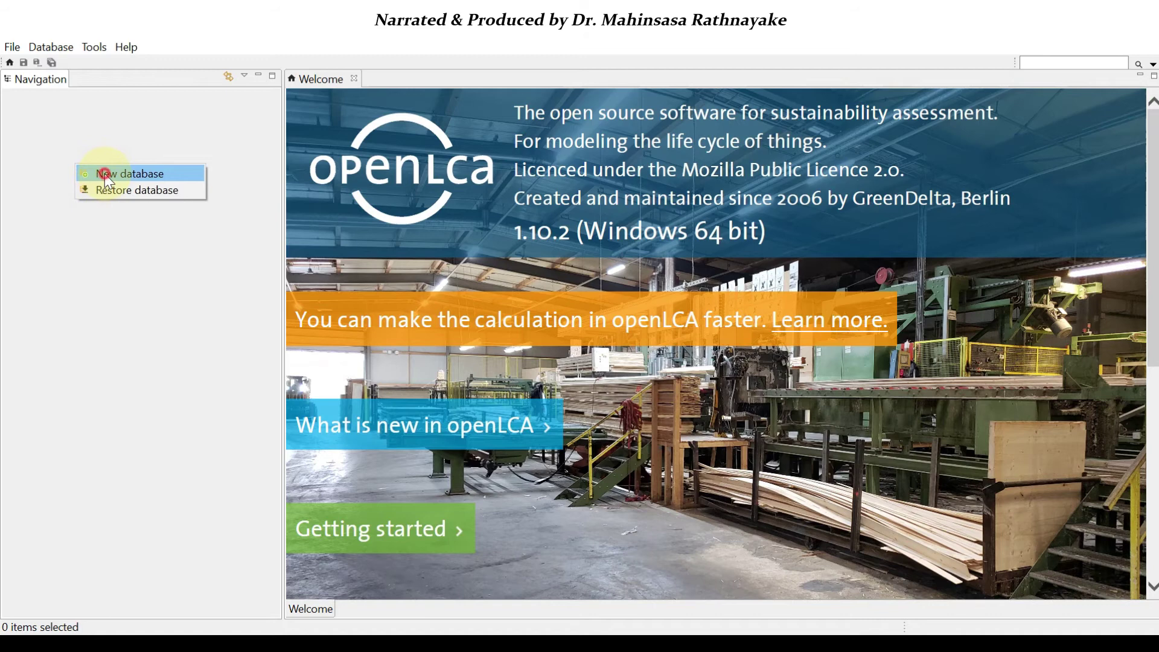
{"action": "left_click", "coordinate": [105, 176]}
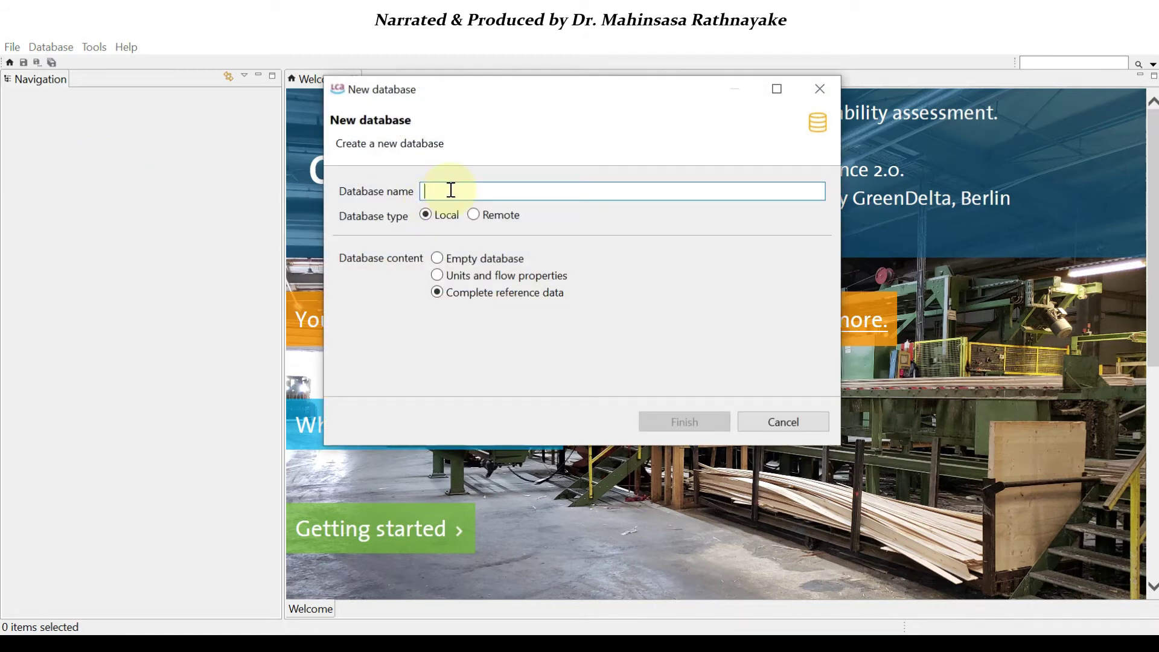
{"action": "type", "text": "N"}
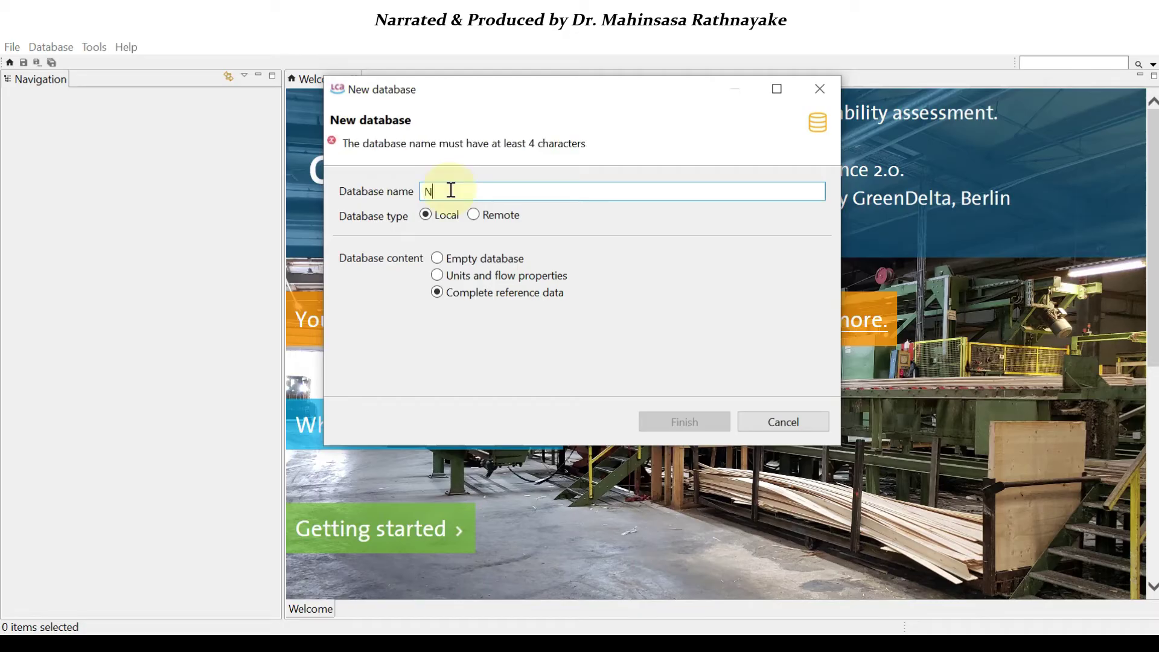
{"action": "type", "text": "ew Data"}
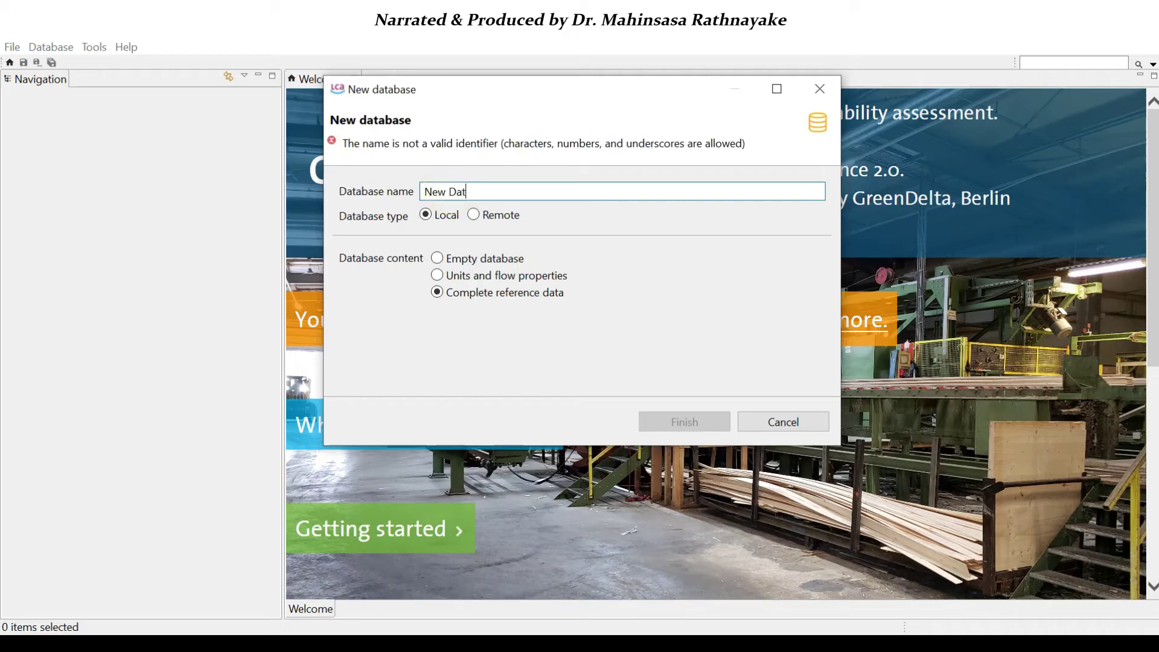
{"action": "type", "text": "base"}
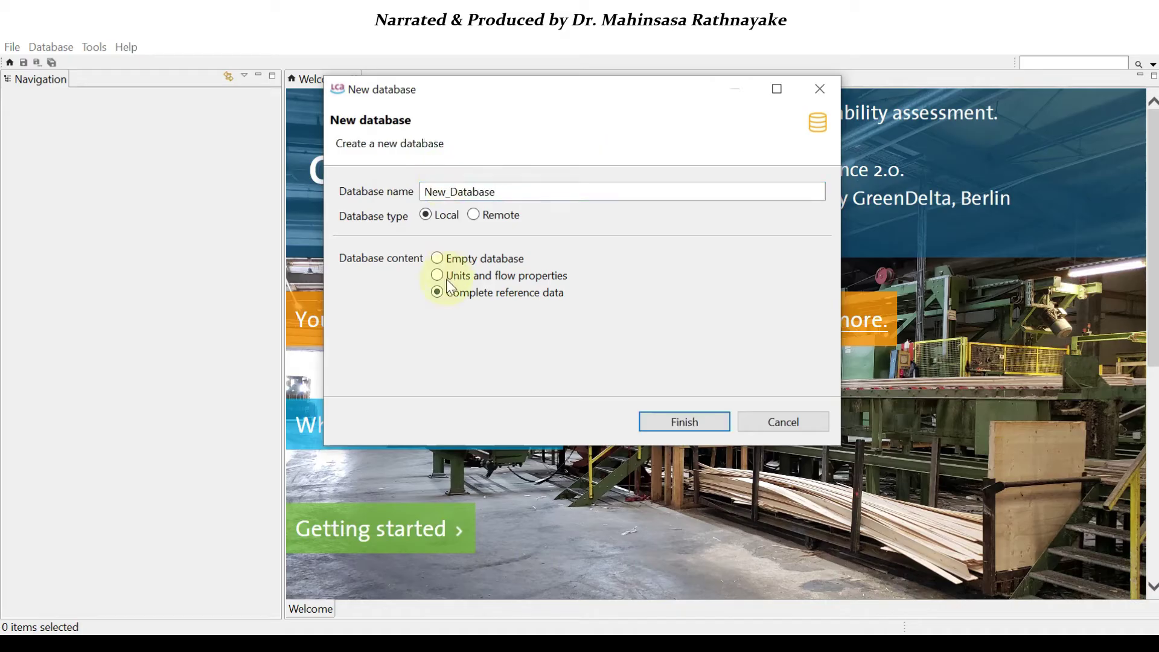
{"action": "left_click", "coordinate": [690, 425]}
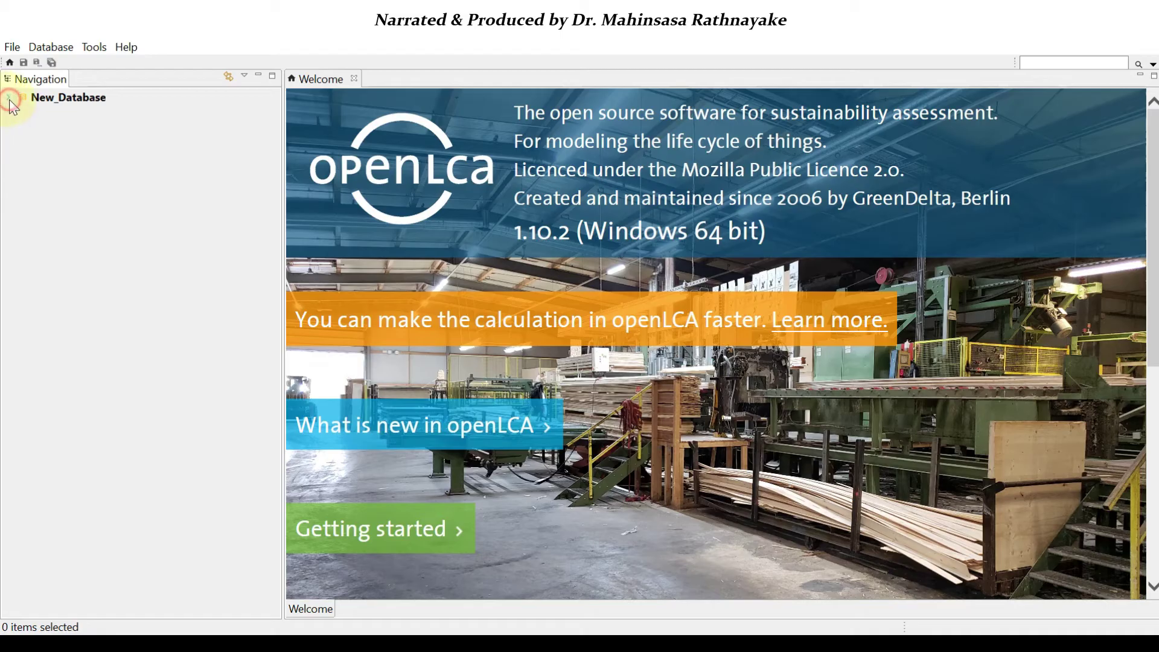
- Expand New_Database and its Background data to examine the contained element categories
{"action": "double_click", "coordinate": [28, 99]}
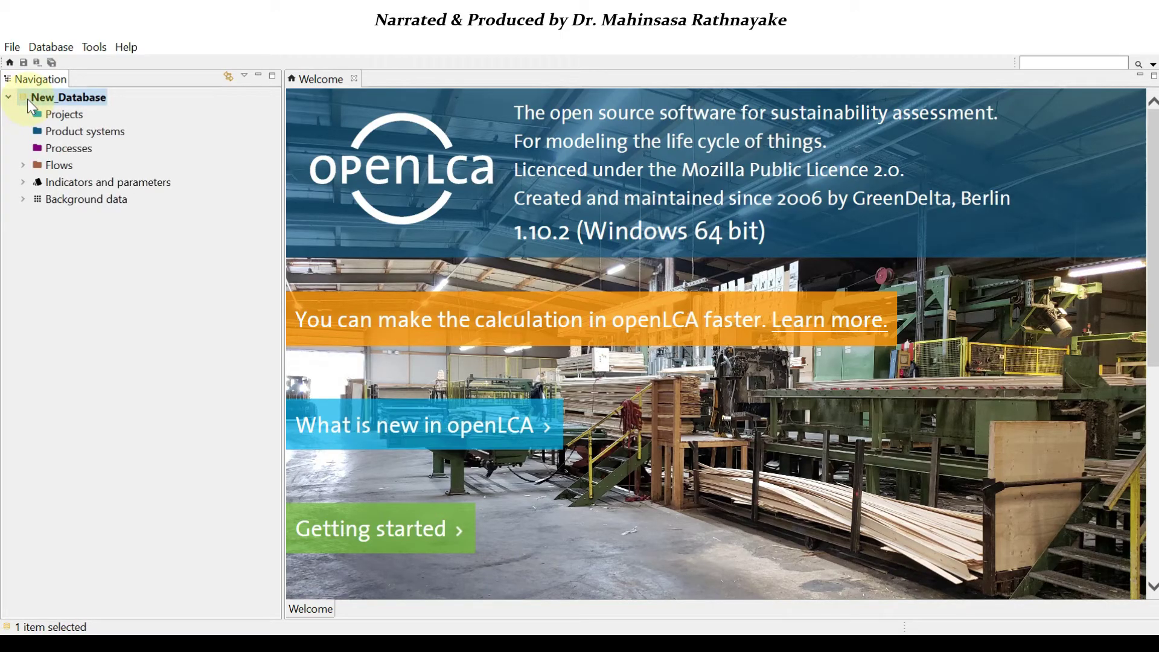
{"action": "left_click", "coordinate": [70, 204]}
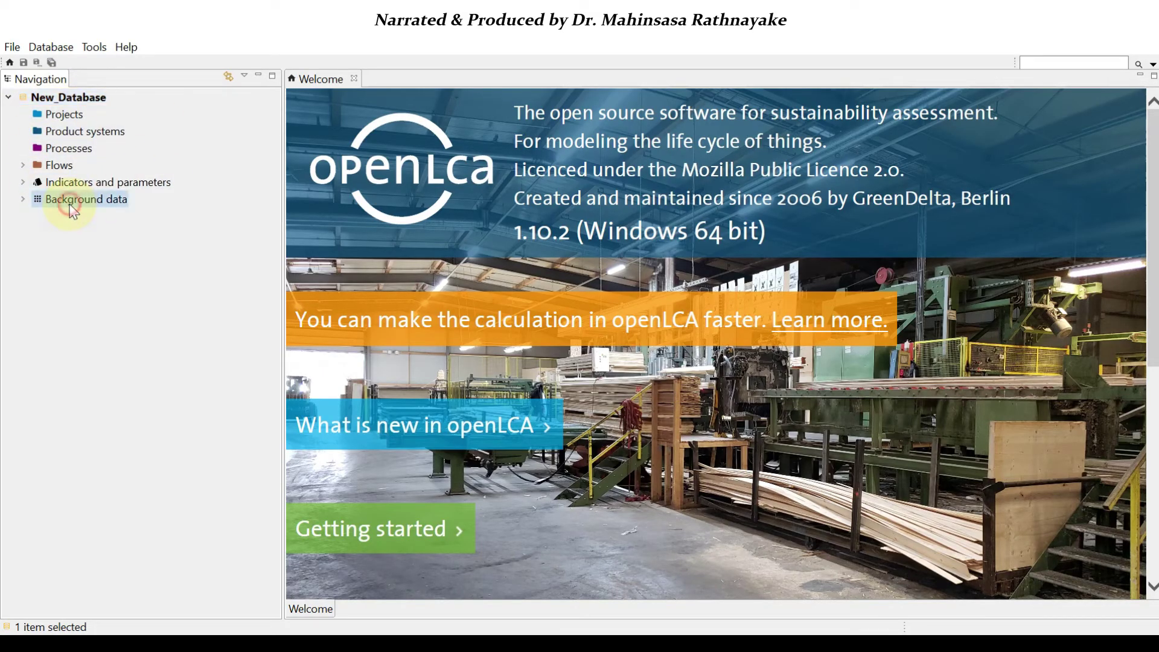
{"action": "left_click", "coordinate": [22, 200]}
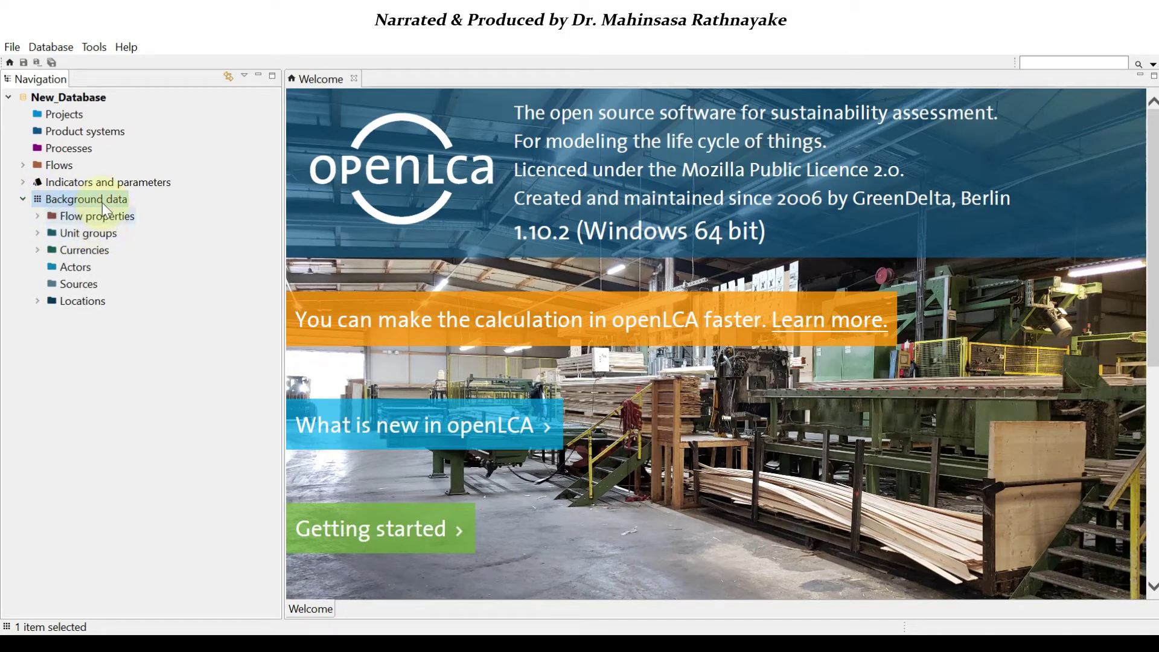
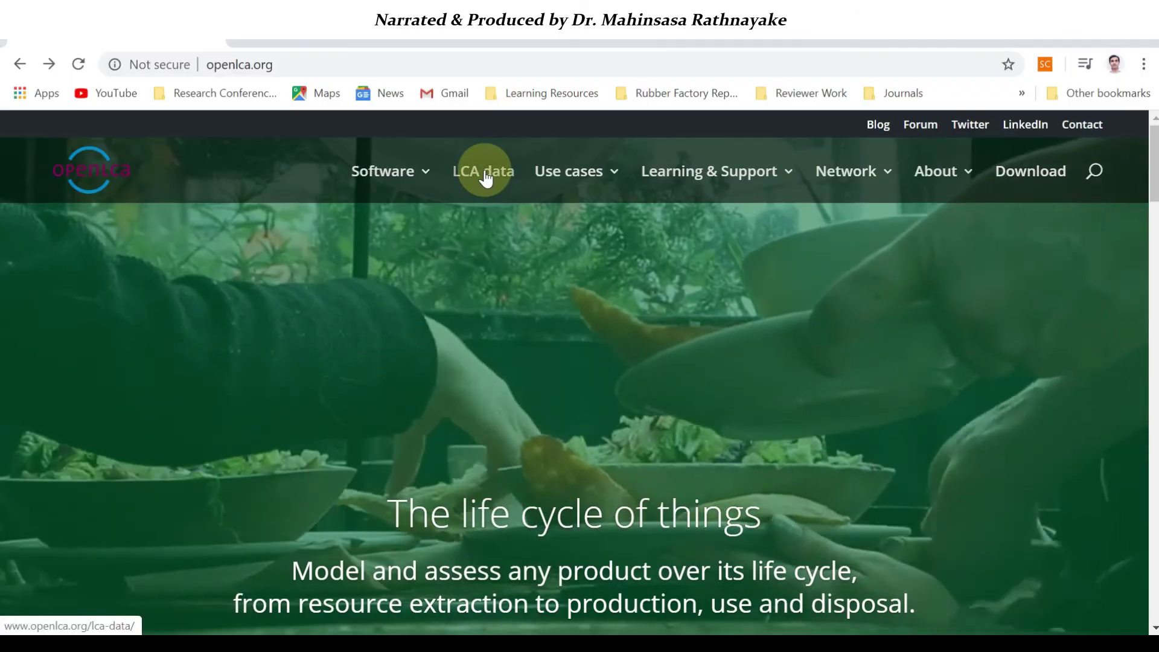
- Switch to the openLCA website in the browser, open its LCA data page and follow the link to openLCA Nexus
{"action": "left_click", "coordinate": [486, 175]}
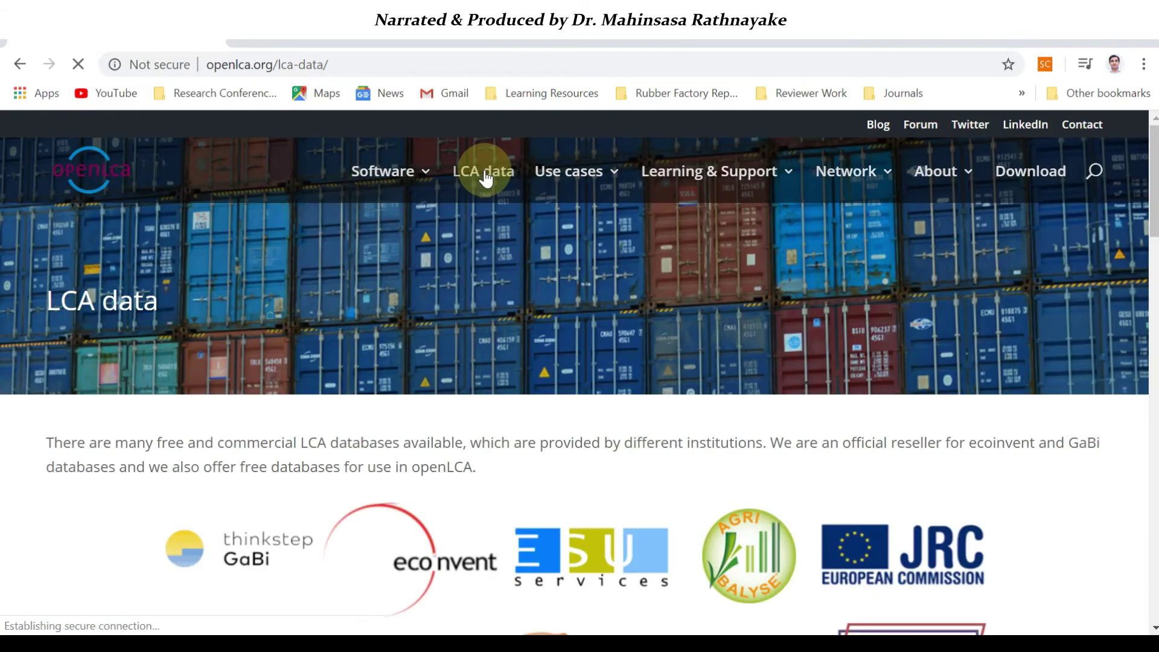
{"action": "mouse_move", "coordinate": [369, 214]}
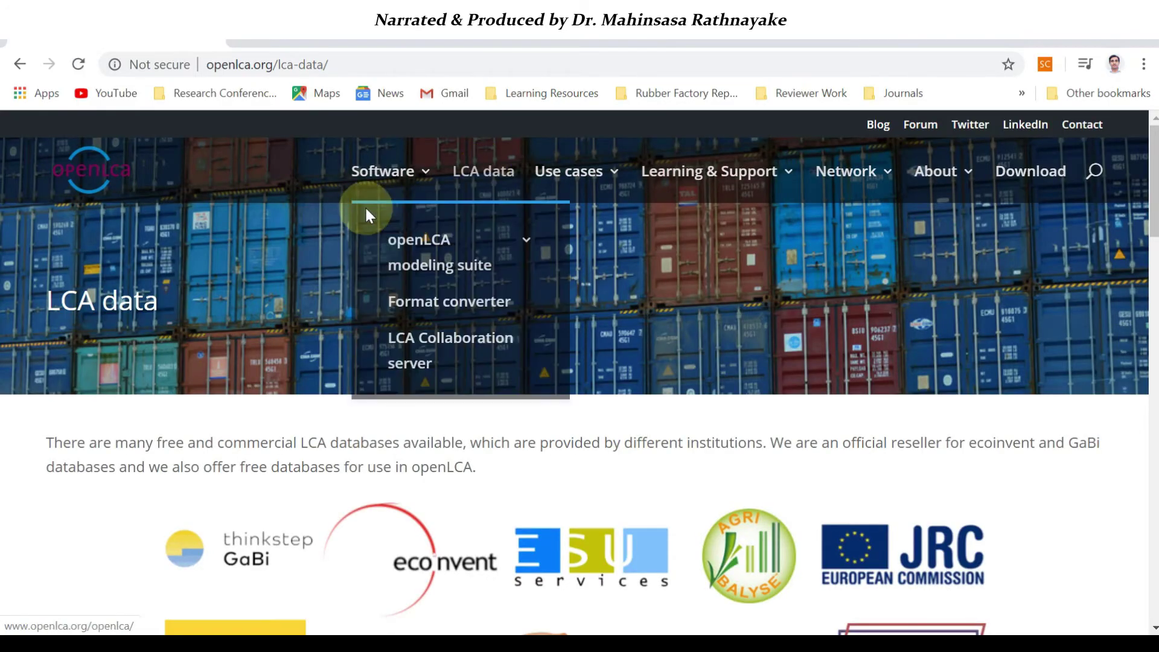
{"action": "scroll", "coordinate": [490, 486], "scroll_direction": "down", "scroll_amount": 1}
{"action": "scroll", "coordinate": [490, 486], "scroll_direction": "down", "scroll_amount": 8}
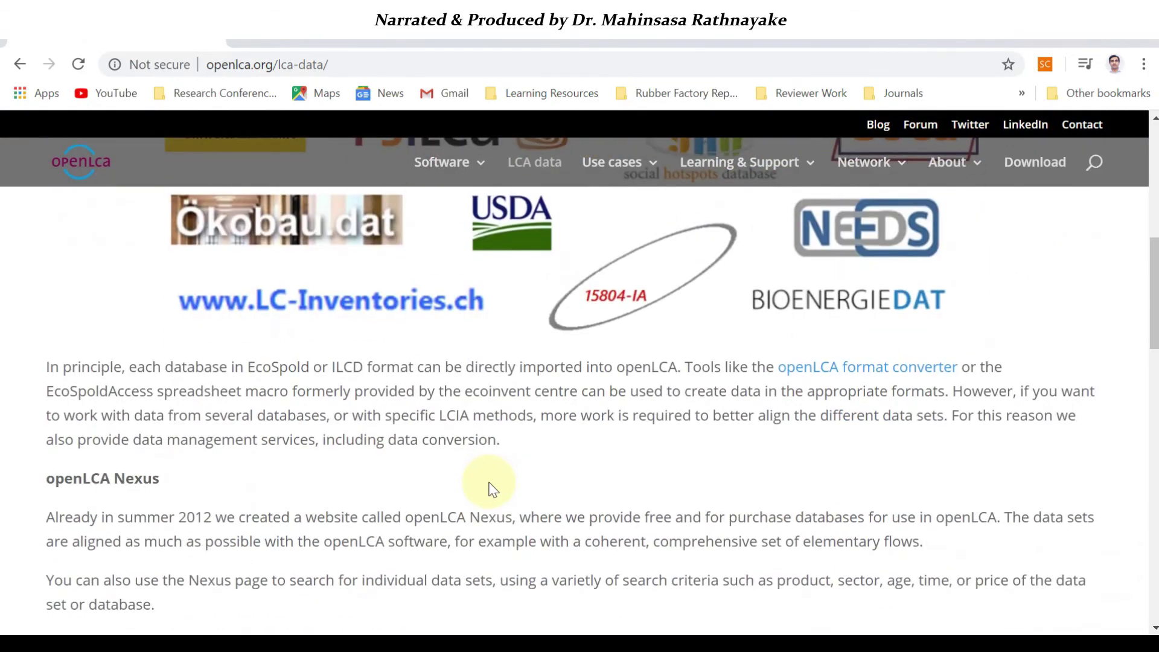
{"action": "scroll", "coordinate": [490, 486], "scroll_direction": "down", "scroll_amount": 6}
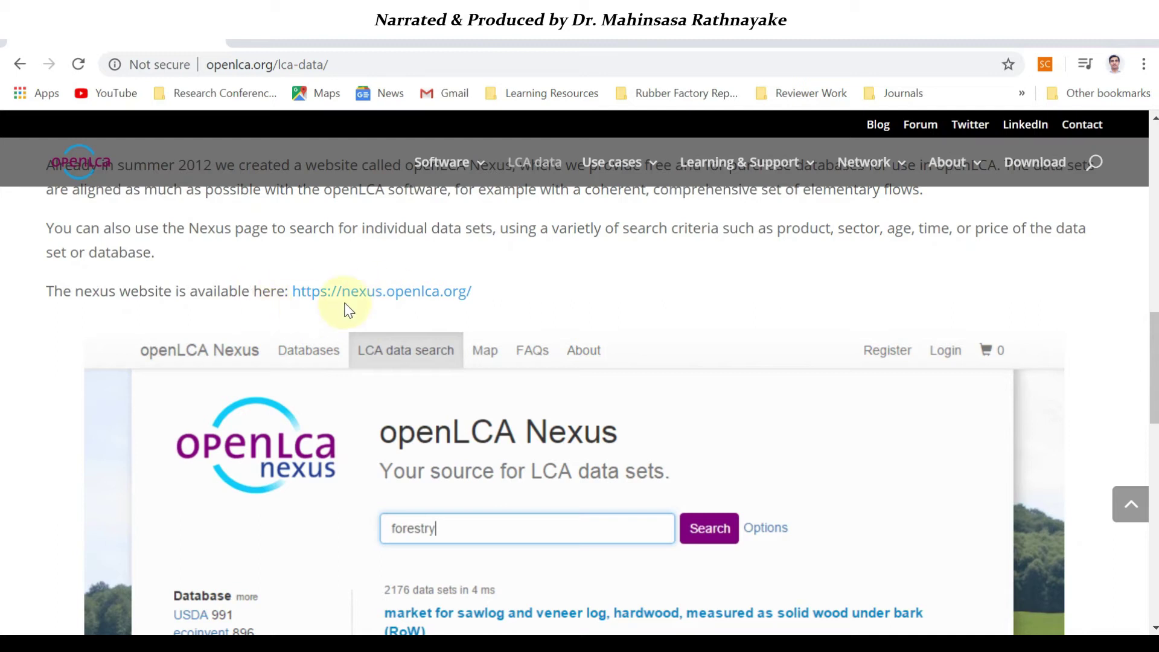
{"action": "left_click", "coordinate": [361, 295]}
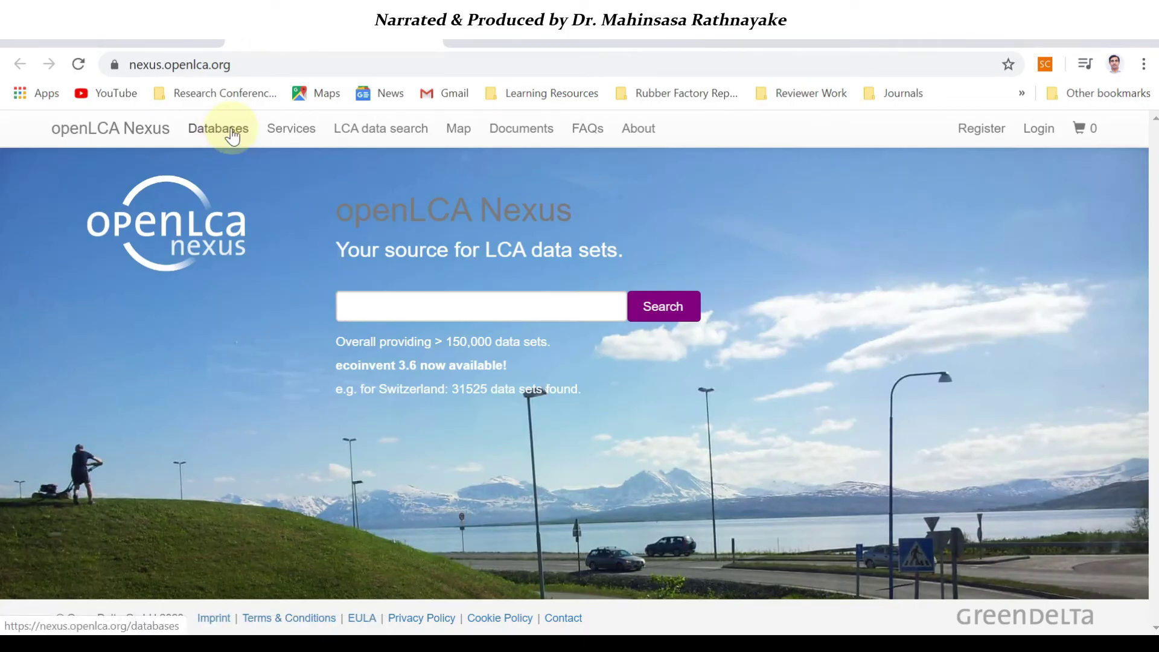
- Open the Nexus database overview and look through the free databases
{"action": "left_click", "coordinate": [213, 124]}
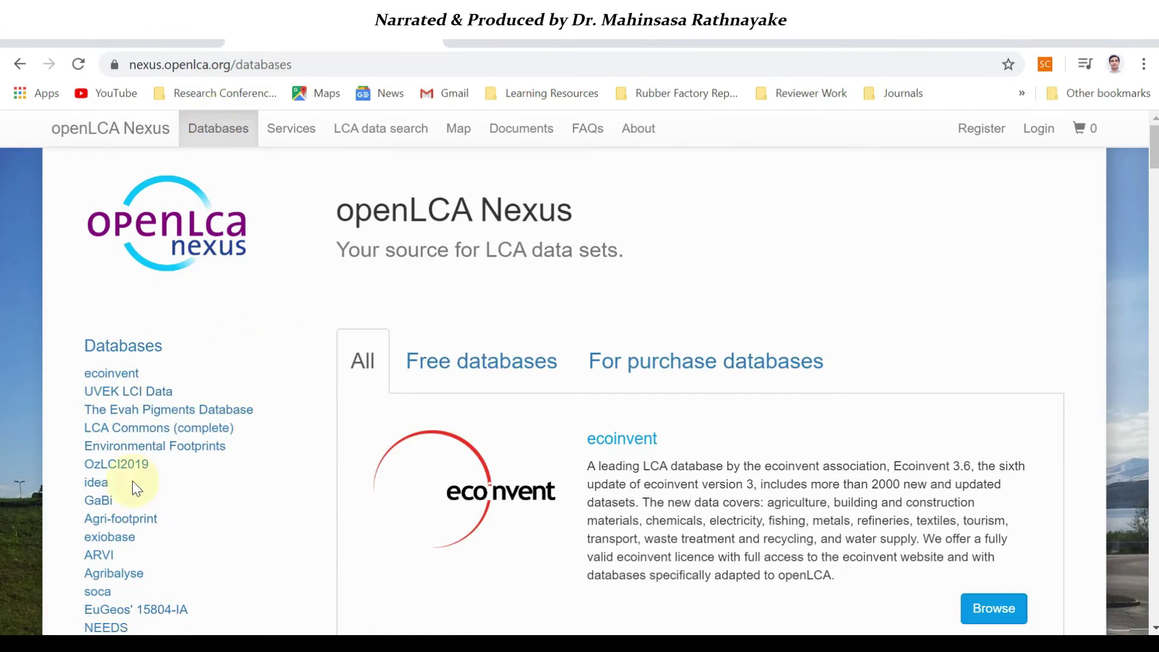
{"action": "scroll", "coordinate": [499, 475], "scroll_direction": "down", "scroll_amount": 2}
{"action": "scroll", "coordinate": [499, 475], "scroll_direction": "down", "scroll_amount": 2}
{"action": "scroll", "coordinate": [499, 473], "scroll_direction": "up", "scroll_amount": 3}
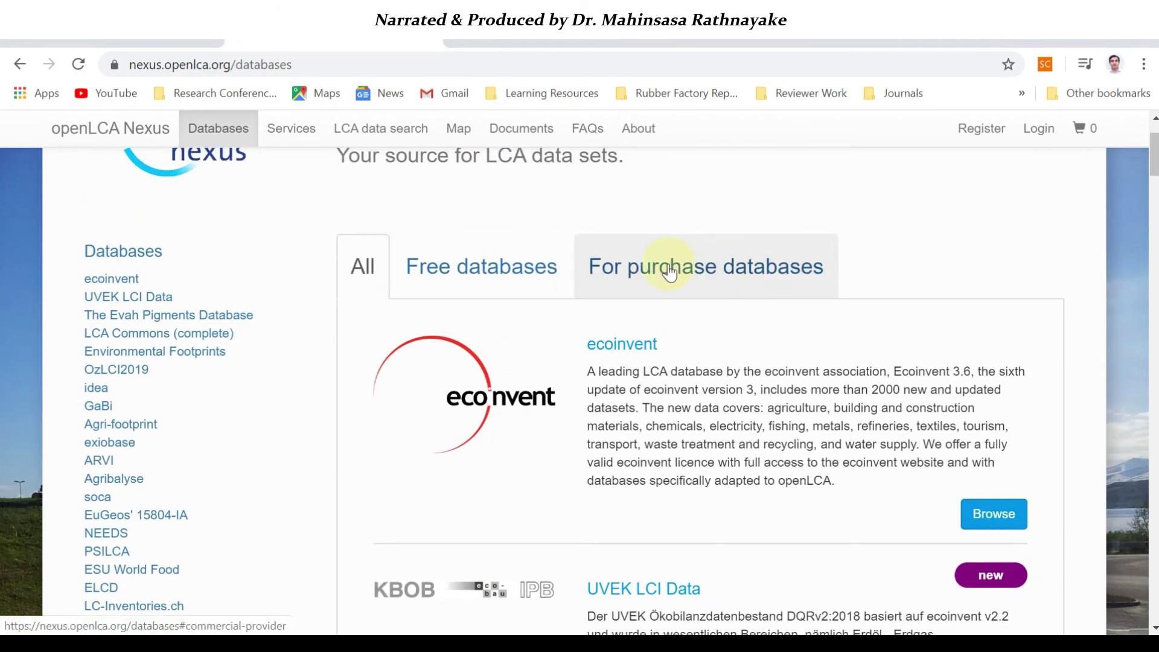
{"action": "left_click", "coordinate": [505, 281]}
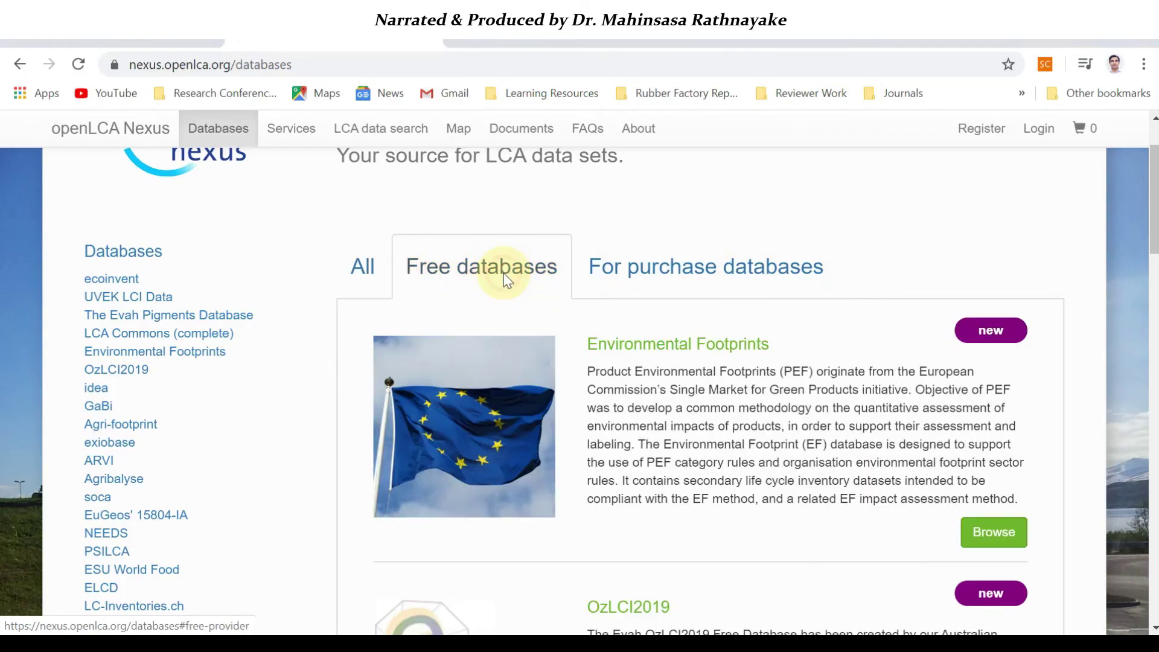
{"action": "scroll", "coordinate": [547, 437], "scroll_direction": "down", "scroll_amount": 1}
{"action": "scroll", "coordinate": [548, 437], "scroll_direction": "down", "scroll_amount": 10}
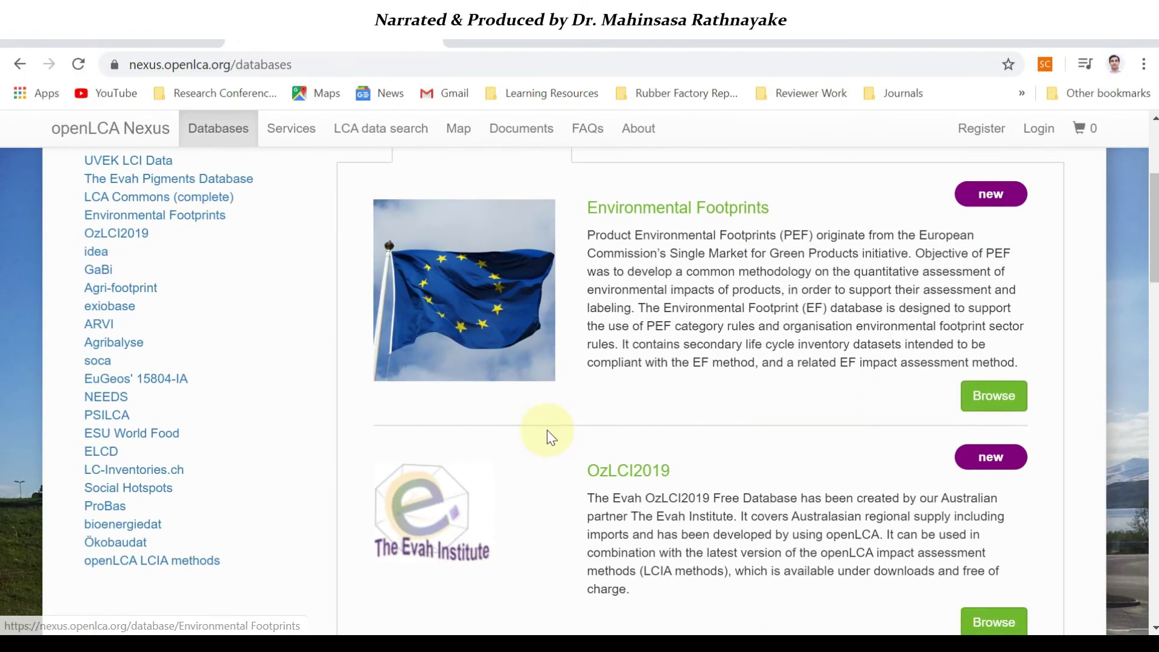
{"action": "scroll", "coordinate": [547, 430], "scroll_direction": "down", "scroll_amount": 3}
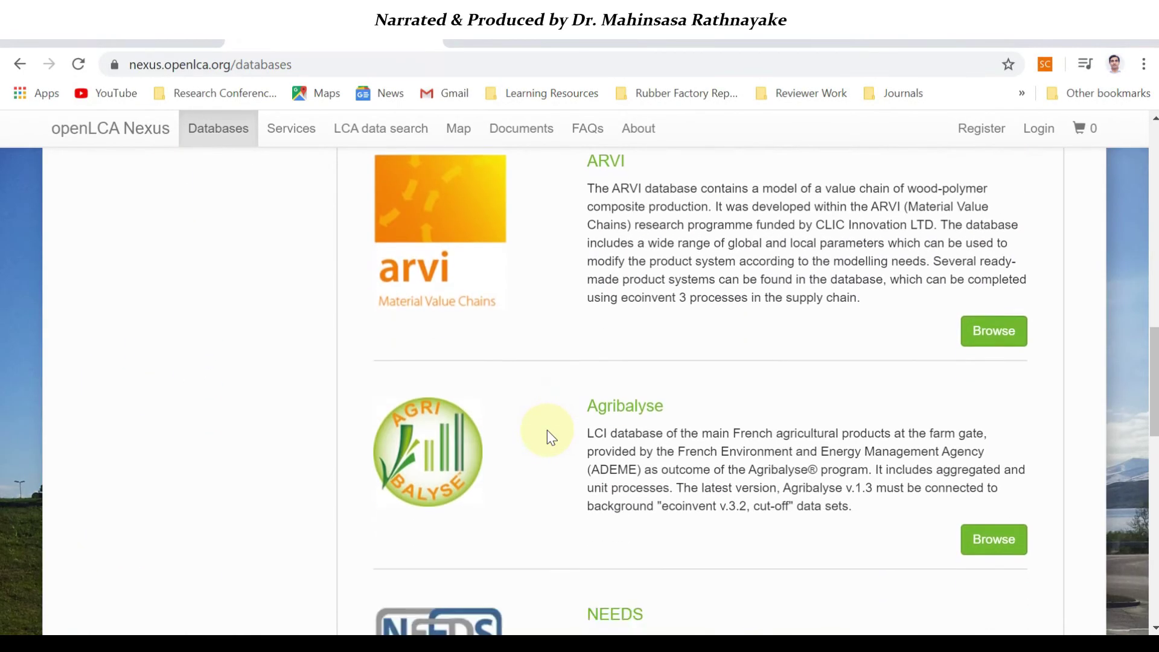
- Look through the databases on Nexus that are available for purchase
{"action": "scroll", "coordinate": [604, 386], "scroll_direction": "up", "scroll_amount": 15}
{"action": "left_click", "coordinate": [646, 344]}
{"action": "scroll", "coordinate": [506, 525], "scroll_direction": "down", "scroll_amount": 10}
{"action": "scroll", "coordinate": [506, 523], "scroll_direction": "down", "scroll_amount": 20}
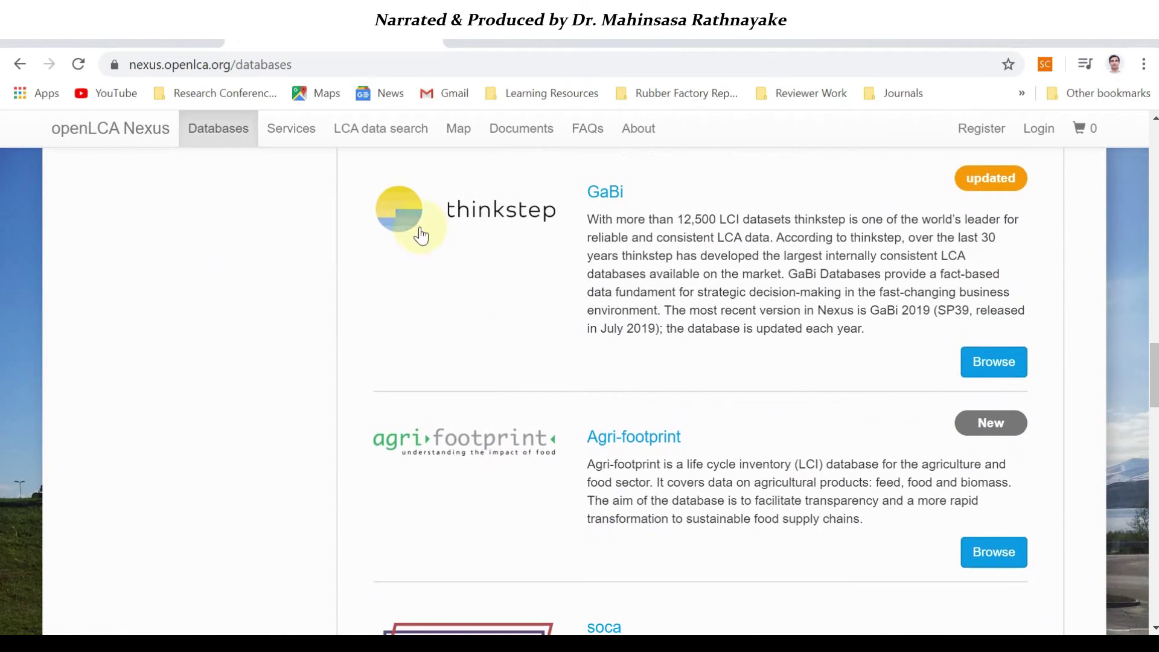
{"action": "scroll", "coordinate": [459, 439], "scroll_direction": "down", "scroll_amount": 20}
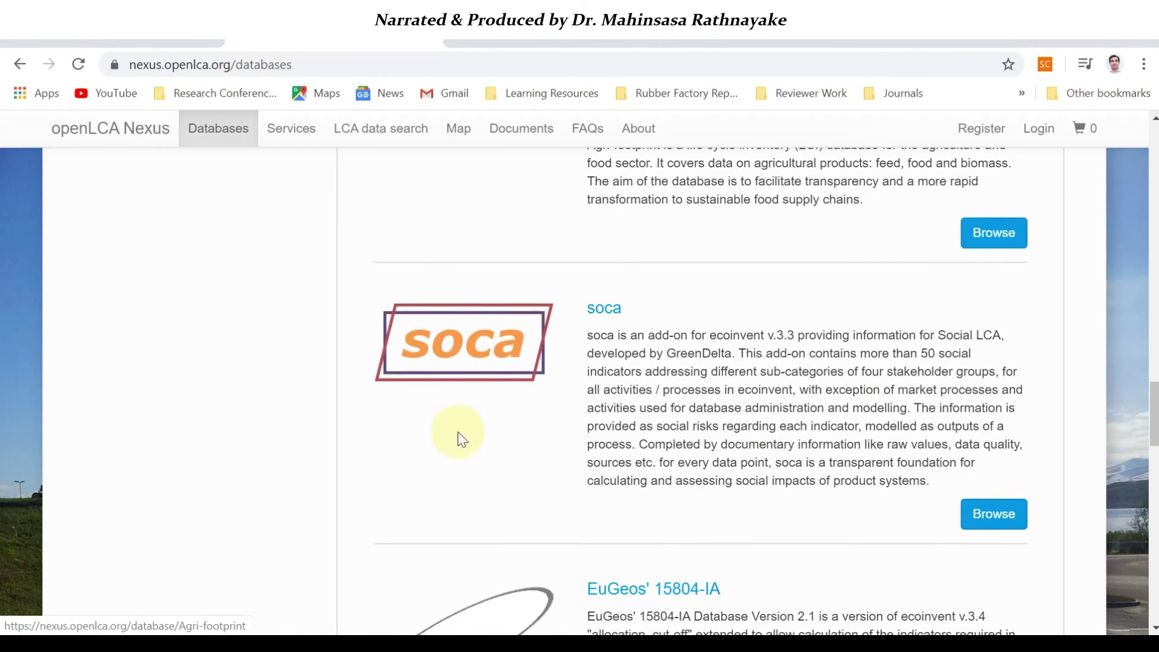
{"action": "scroll", "coordinate": [458, 432], "scroll_direction": "down", "scroll_amount": 7}
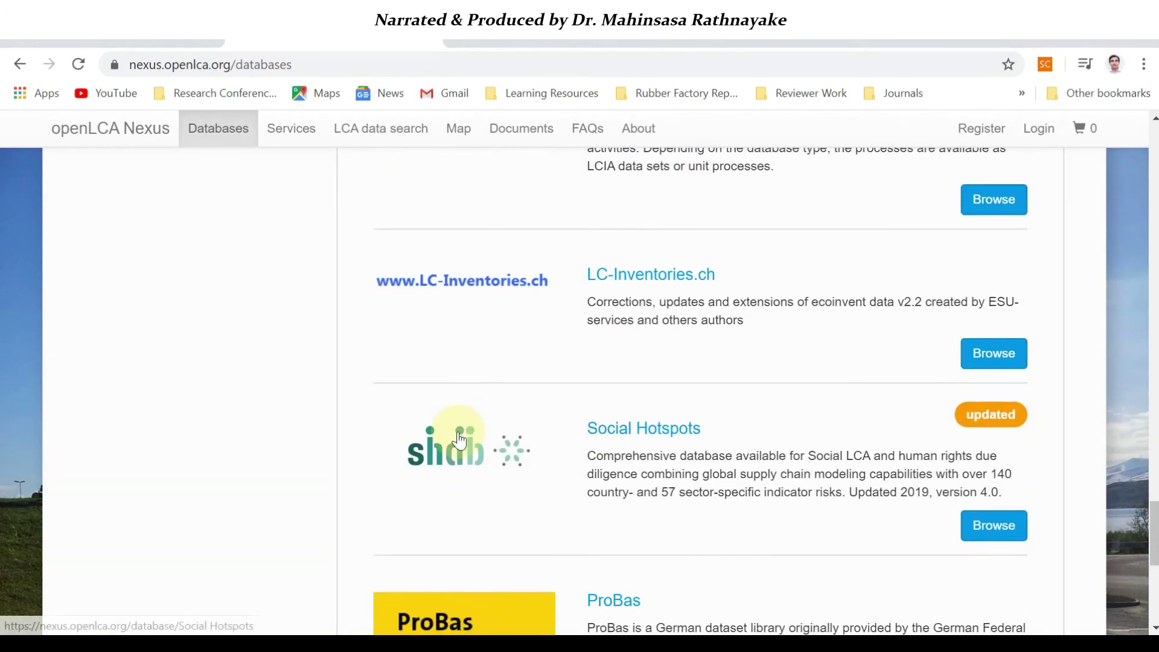
{"action": "scroll", "coordinate": [458, 433], "scroll_direction": "up", "scroll_amount": 11}
{"action": "scroll", "coordinate": [458, 432], "scroll_direction": "up", "scroll_amount": 20}
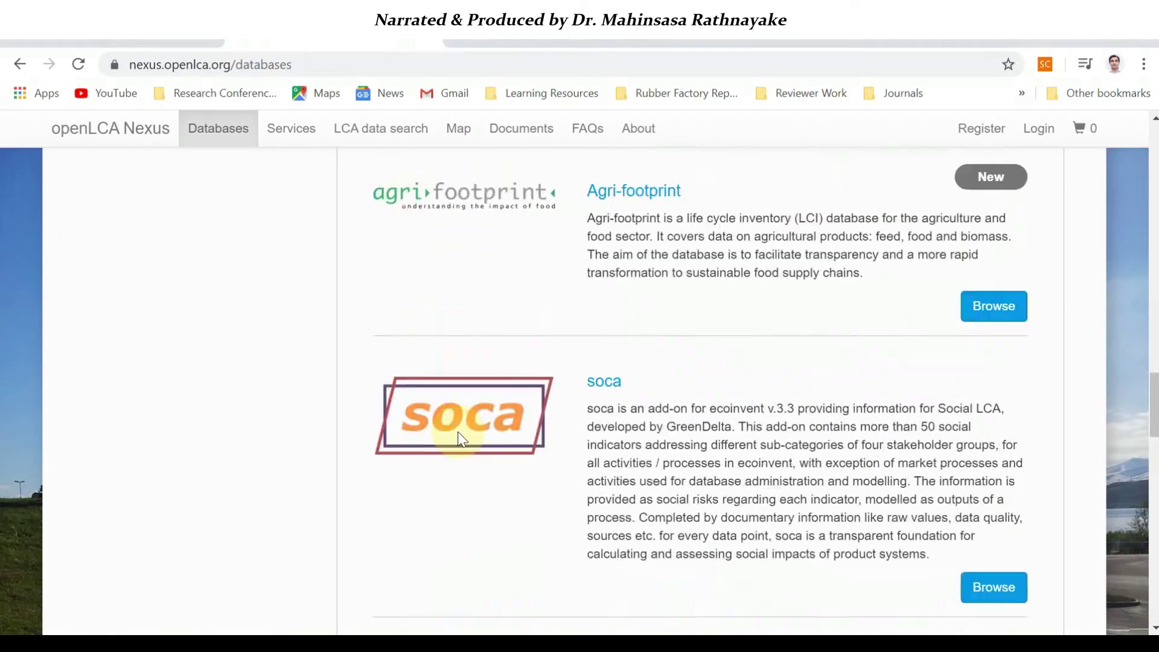
{"action": "scroll", "coordinate": [458, 433], "scroll_direction": "up", "scroll_amount": 3}
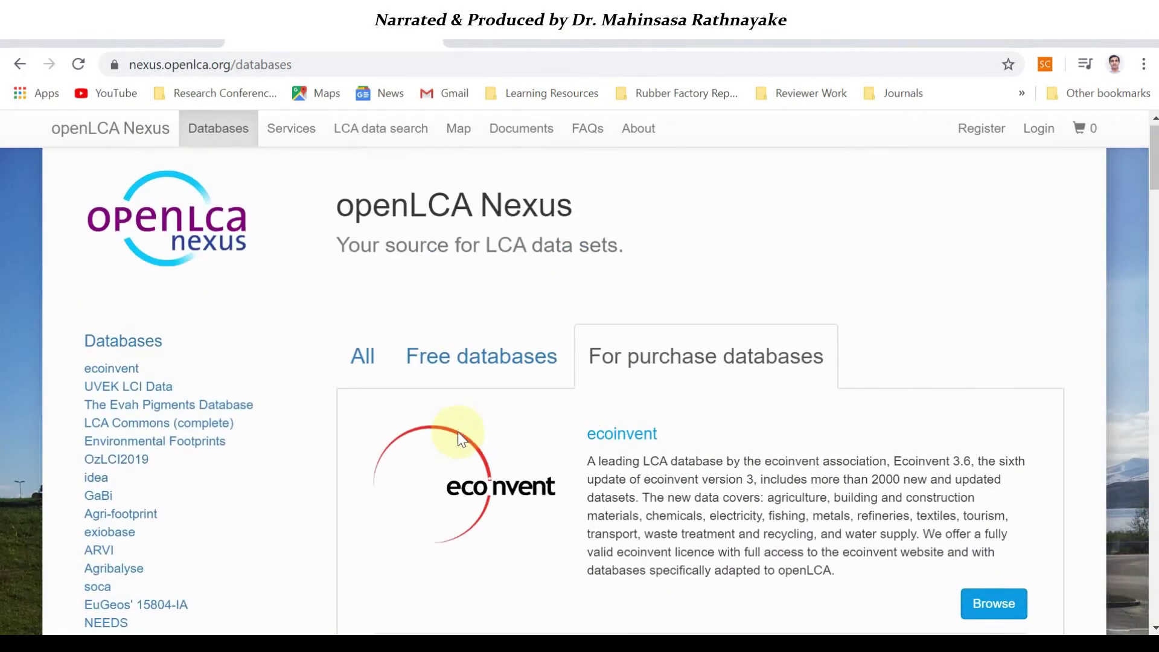
- Return to the free databases and open the Environmental Footprints database page
{"action": "left_click", "coordinate": [494, 347]}
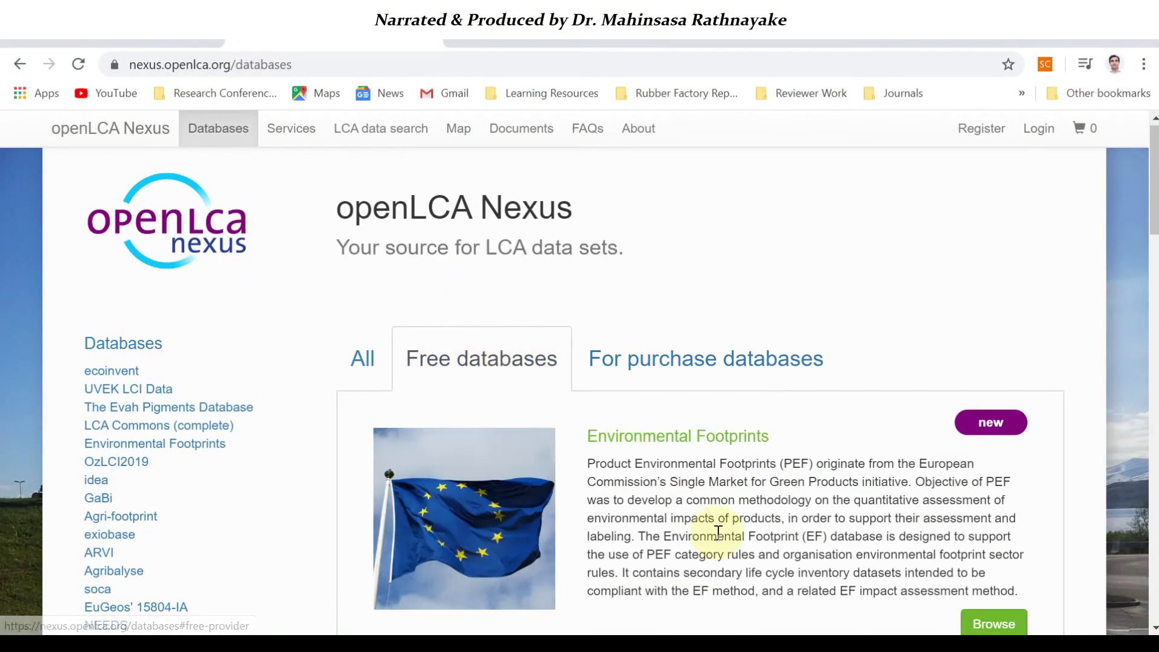
{"action": "scroll", "coordinate": [718, 535], "scroll_direction": "down", "scroll_amount": 2}
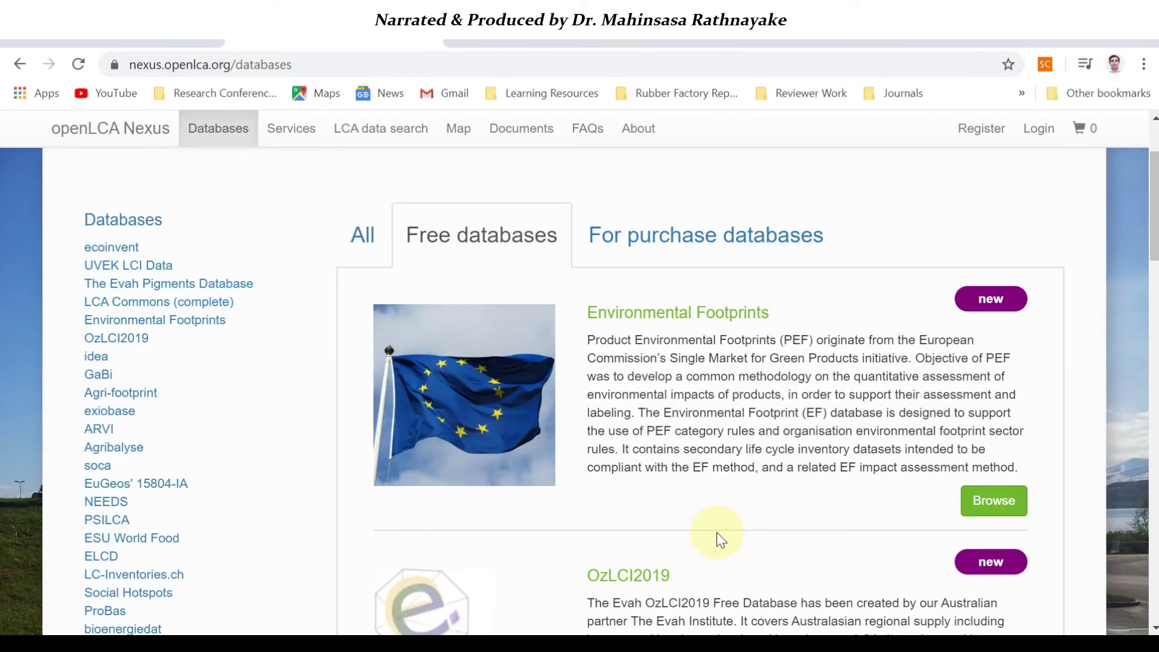
{"action": "left_click", "coordinate": [981, 500]}
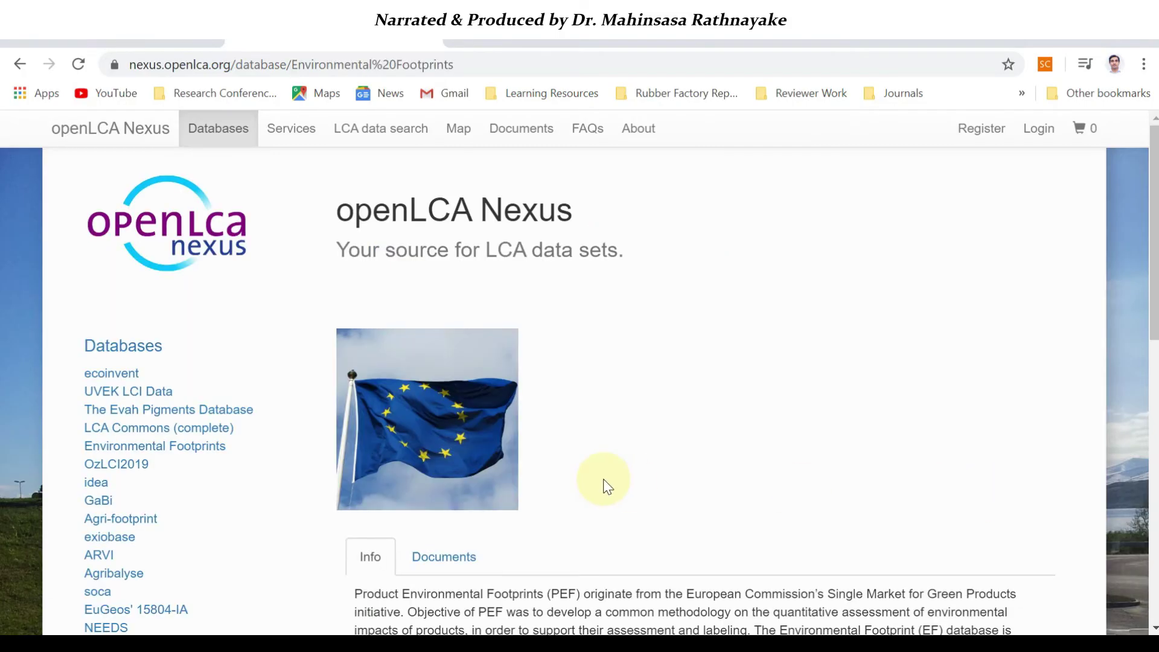
- Look through the Environmental Footprints database description, its documents list and the free PEF database offer
{"action": "scroll", "coordinate": [604, 480], "scroll_direction": "down", "scroll_amount": 10}
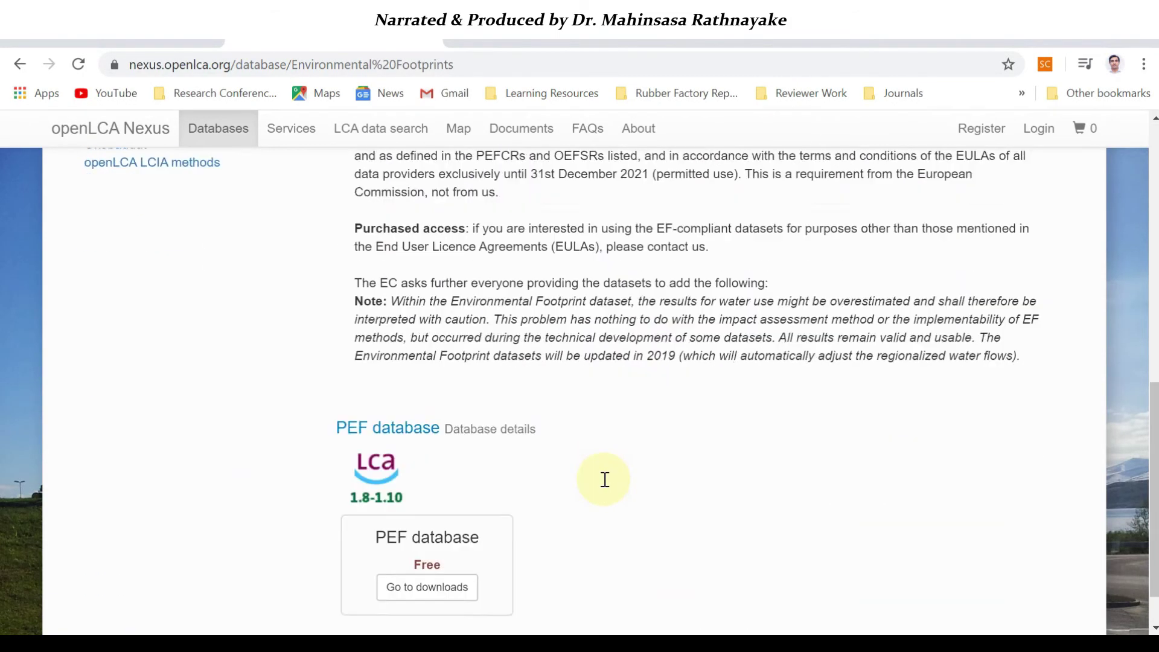
{"action": "scroll", "coordinate": [604, 479], "scroll_direction": "down", "scroll_amount": 1}
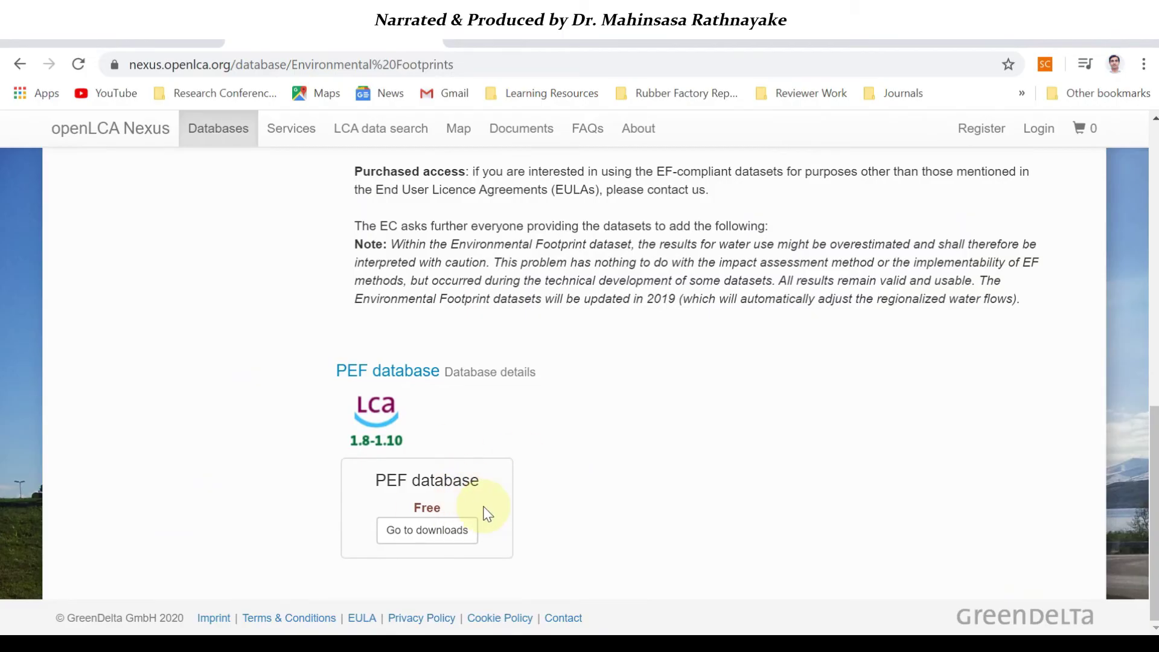
{"action": "scroll", "coordinate": [483, 510], "scroll_direction": "up", "scroll_amount": 12}
{"action": "left_click", "coordinate": [452, 401]}
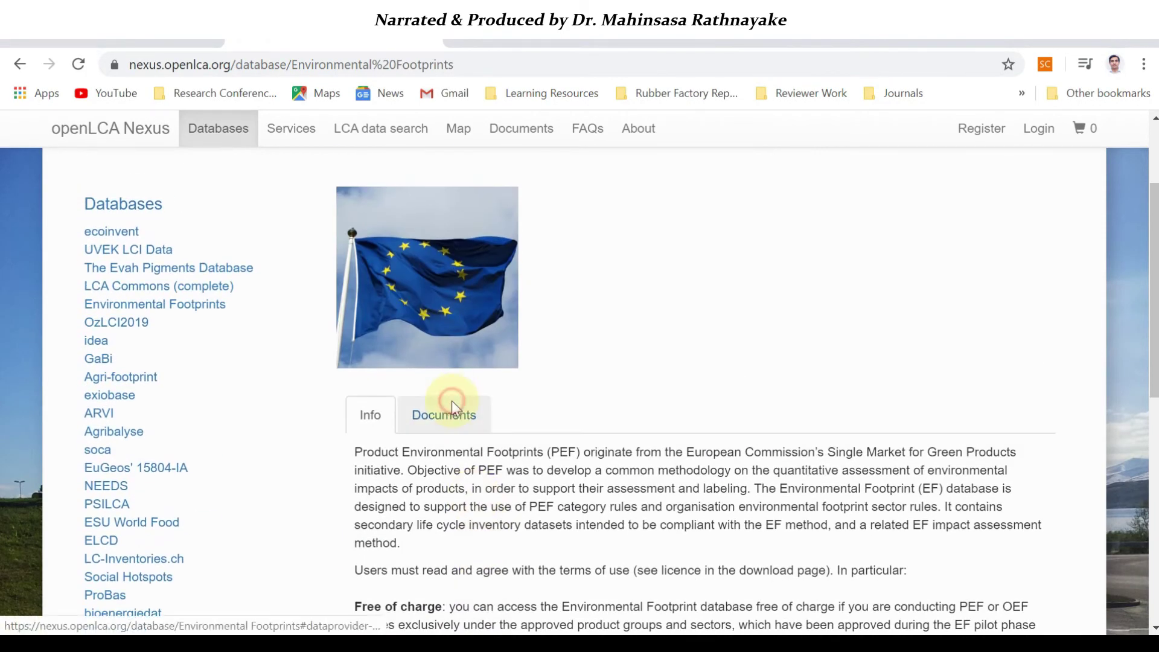
{"action": "scroll", "coordinate": [499, 523], "scroll_direction": "down", "scroll_amount": 3}
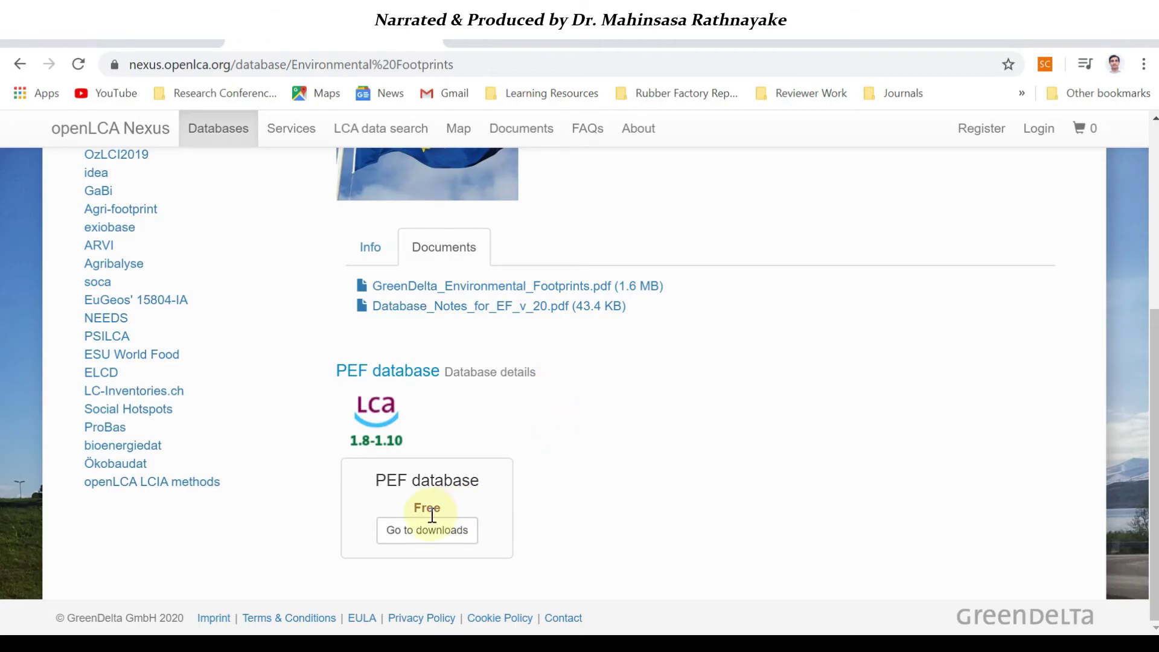
- Go to the PEF database downloads and log in to Nexus with the account e-mail and password
{"action": "left_click", "coordinate": [431, 534]}
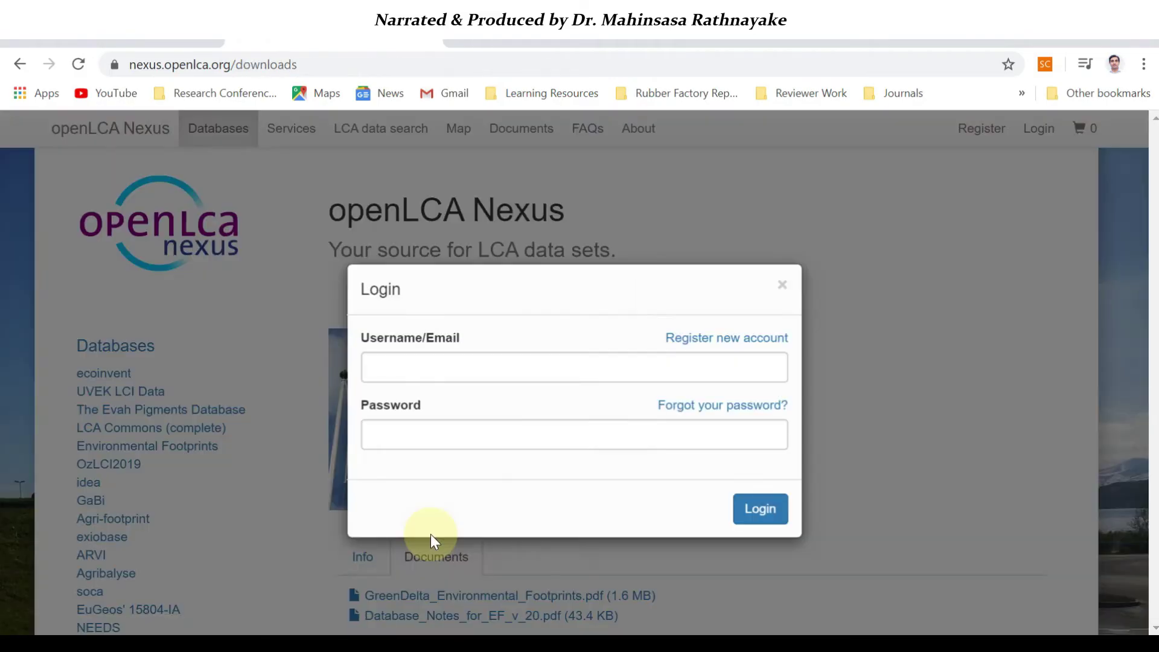
{"action": "left_click", "coordinate": [487, 367]}
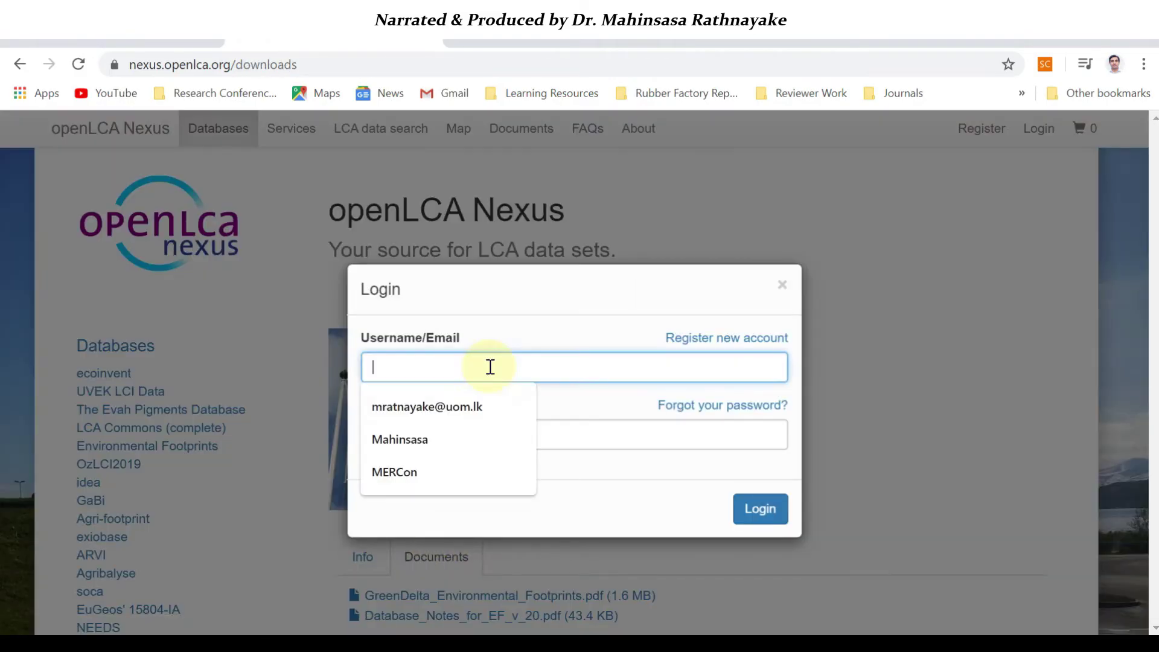
{"action": "left_click", "coordinate": [463, 414]}
{"action": "left_click", "coordinate": [469, 423]}
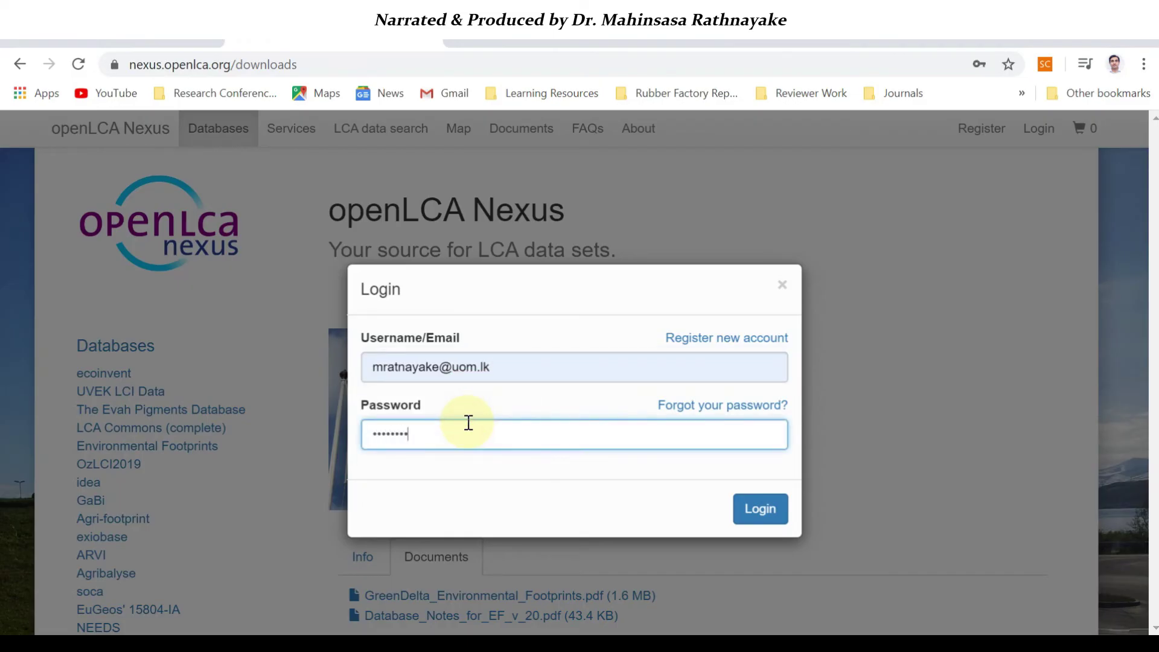
{"action": "left_click", "coordinate": [753, 510]}
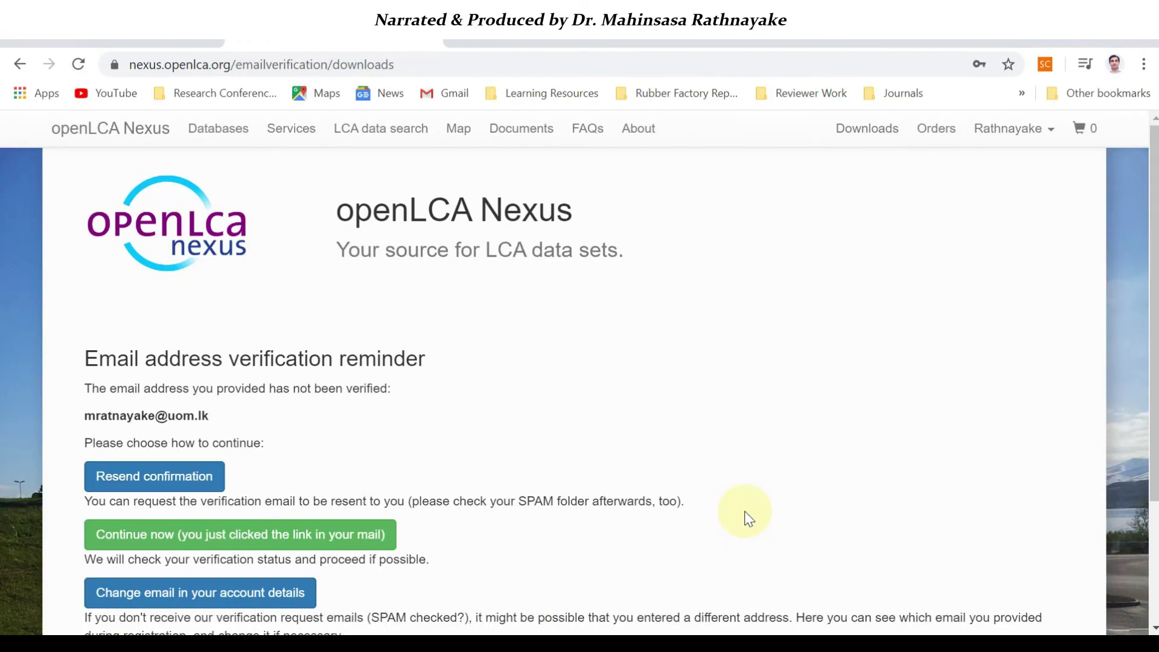
- Request the verification e-mail again and confirm the account's e-mail address from the openLCA Nexus message in the UOM webmail
{"action": "left_click", "coordinate": [199, 470]}
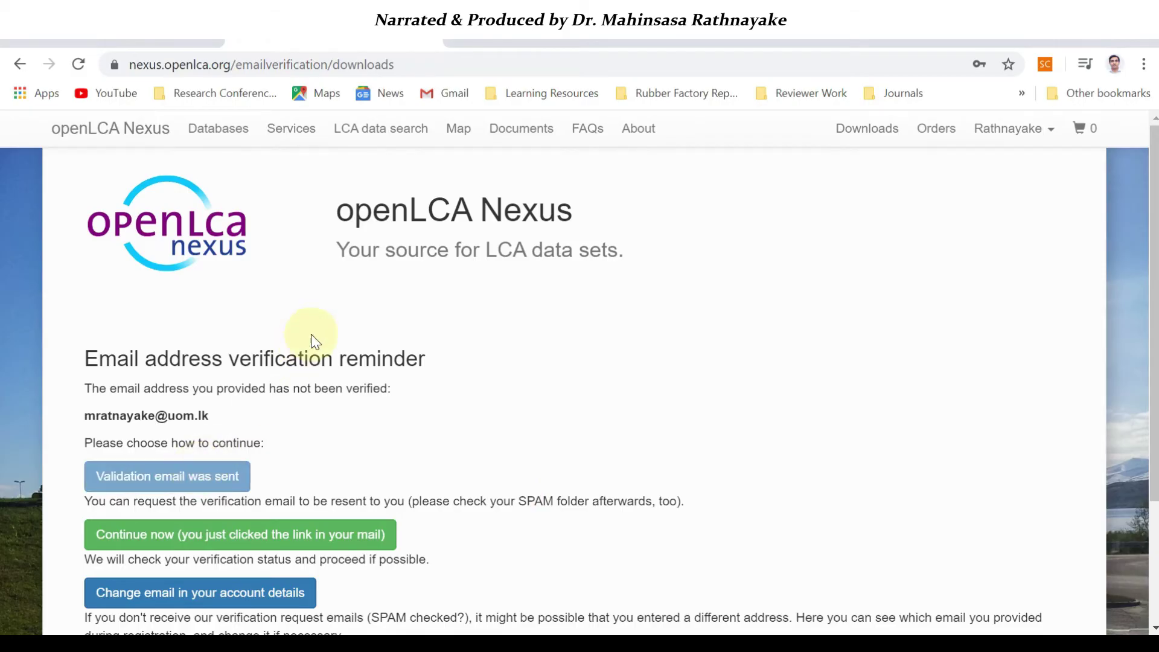
{"action": "left_click", "coordinate": [466, 39]}
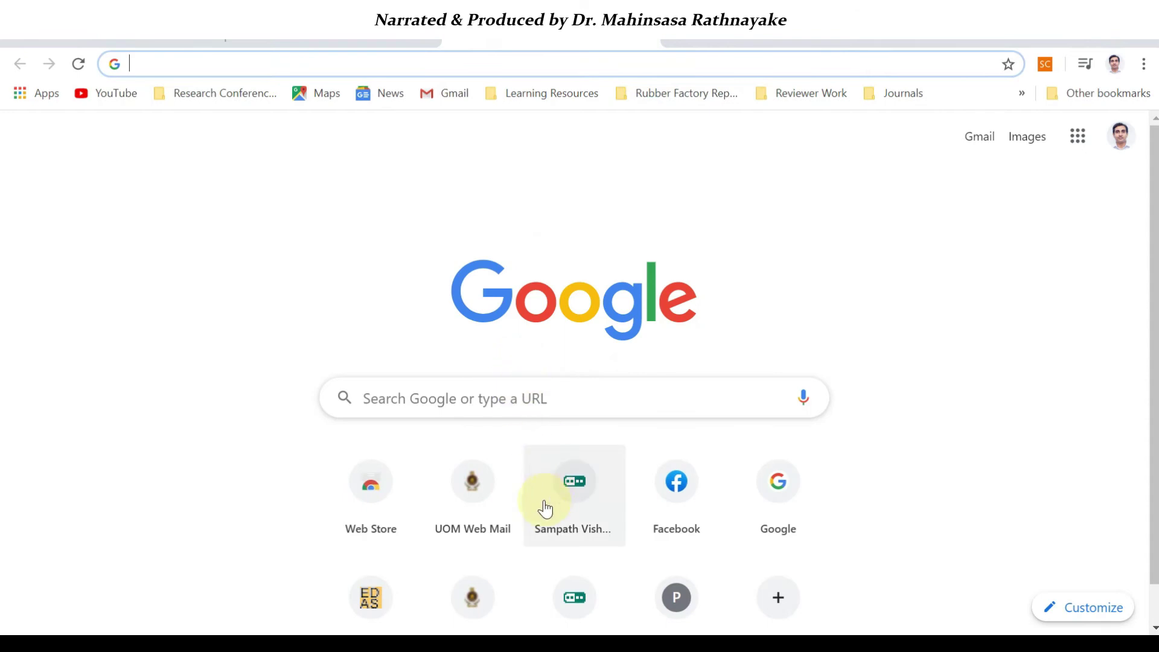
{"action": "left_click", "coordinate": [474, 512]}
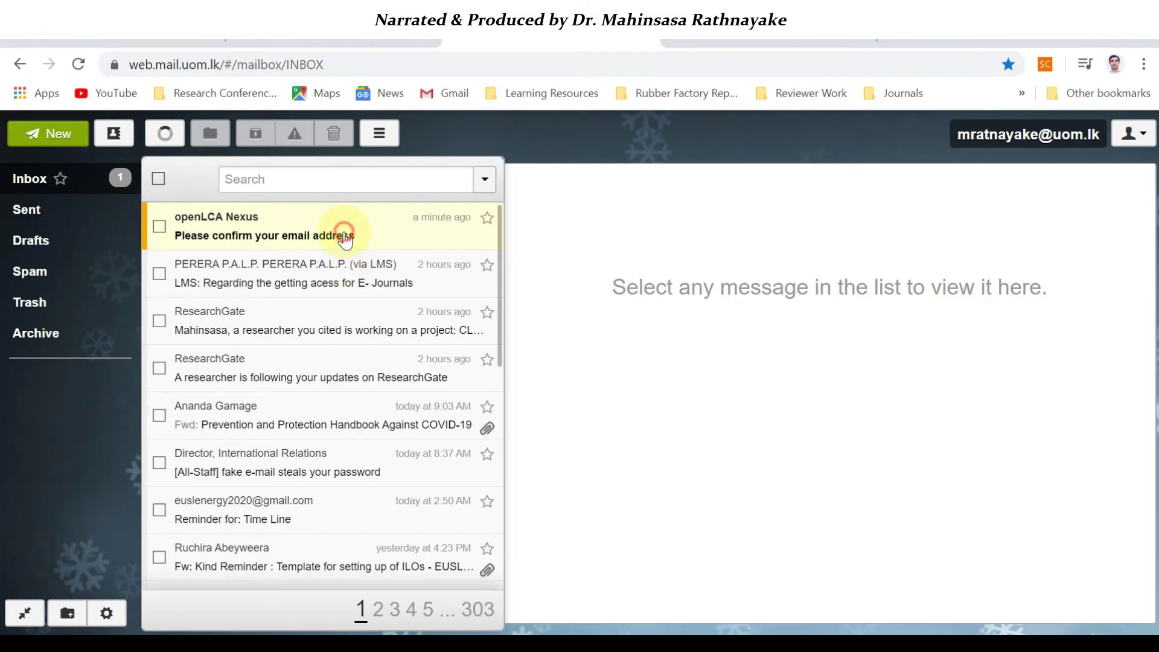
{"action": "left_click", "coordinate": [339, 233]}
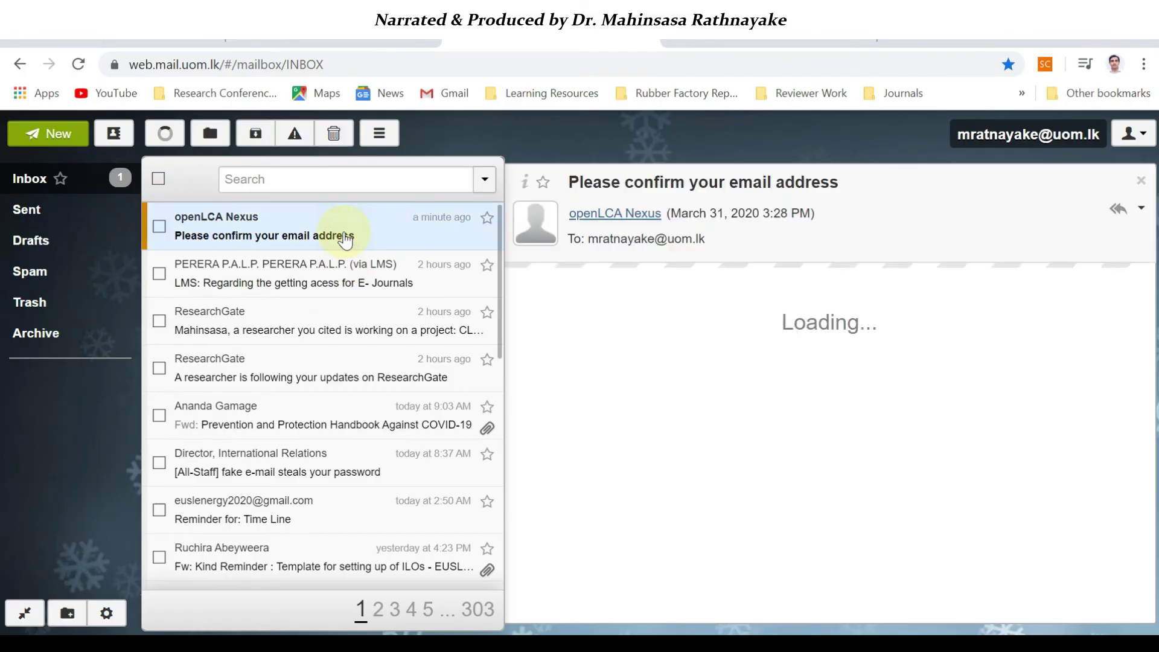
{"action": "left_click", "coordinate": [720, 396]}
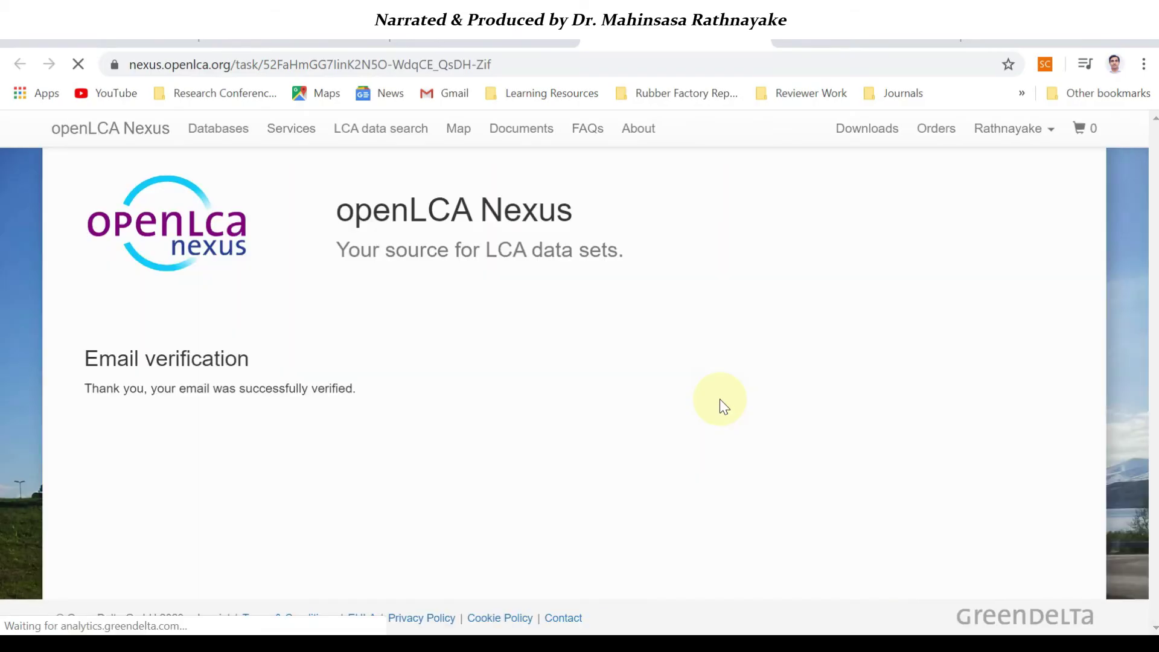
- Open the Nexus downloads page and look through the list of free databases
{"action": "left_click", "coordinate": [880, 146]}
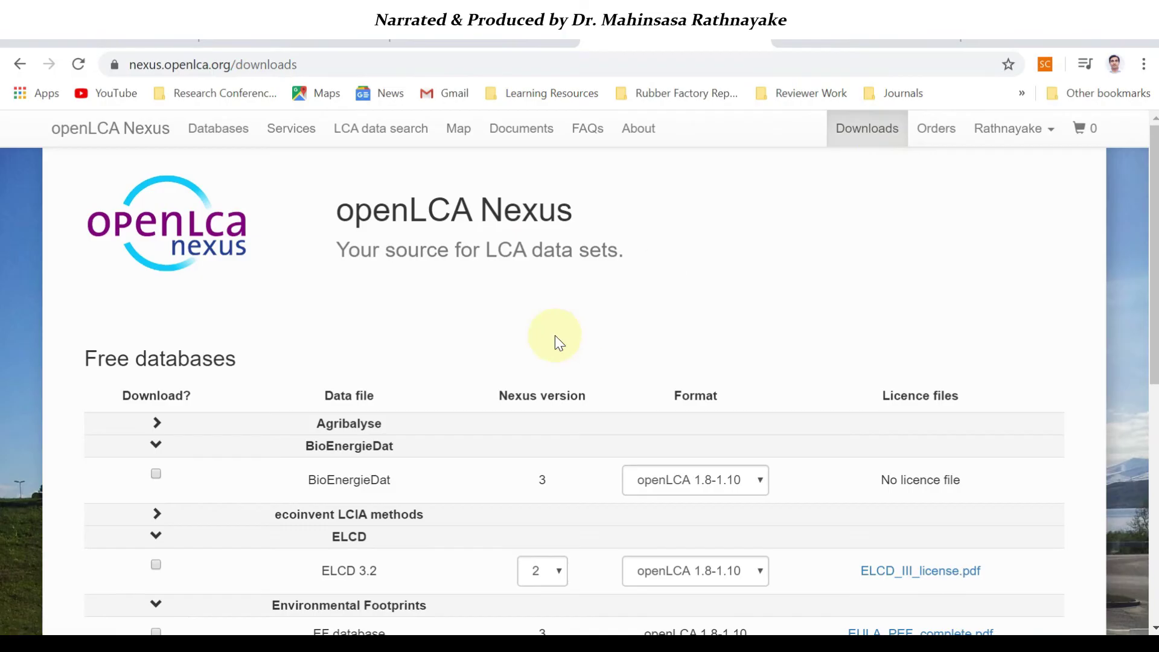
{"action": "scroll", "coordinate": [555, 335], "scroll_direction": "down", "scroll_amount": 2}
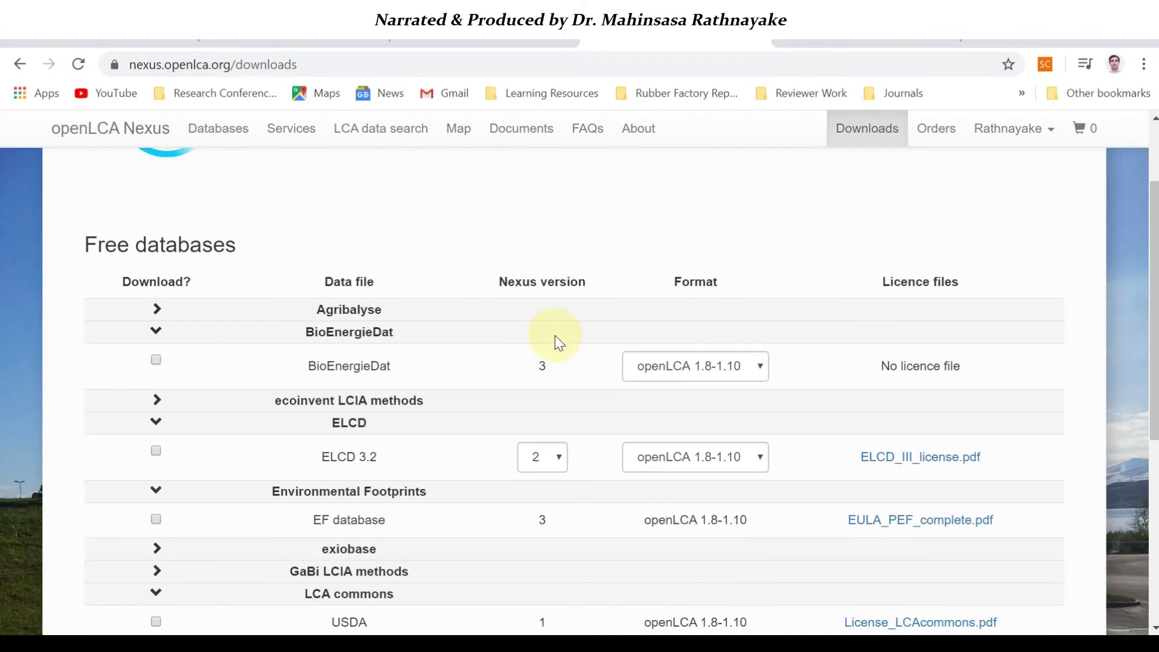
{"action": "scroll", "coordinate": [672, 318], "scroll_direction": "up", "scroll_amount": 2}
{"action": "scroll", "coordinate": [637, 315], "scroll_direction": "down", "scroll_amount": 2}
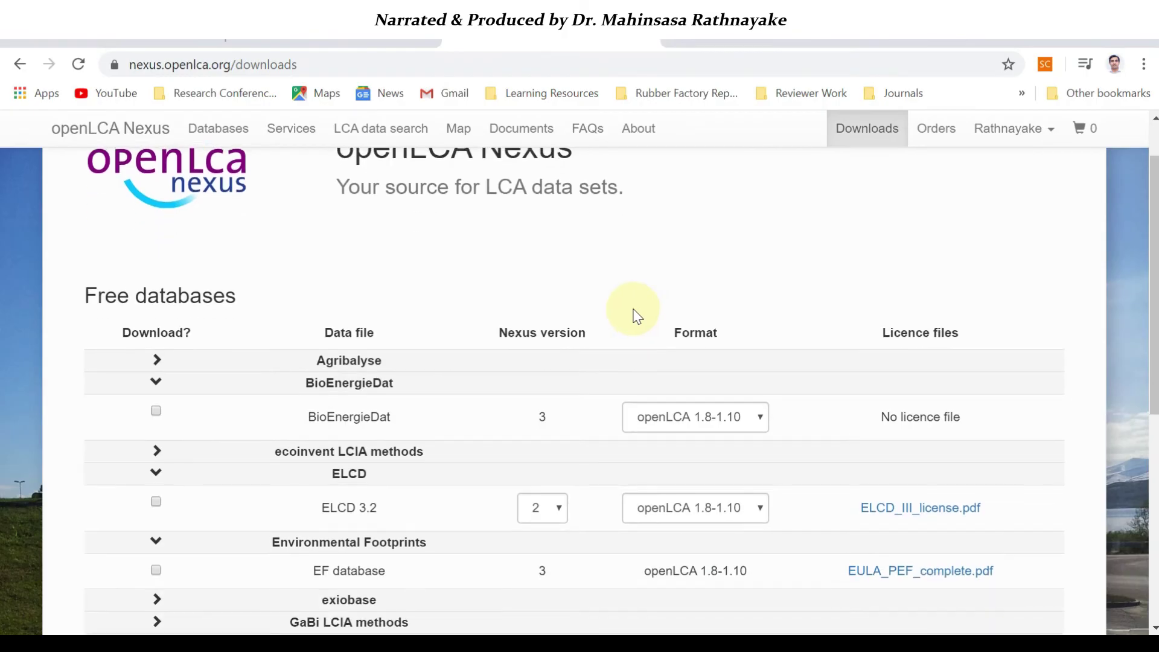
{"action": "scroll", "coordinate": [637, 315], "scroll_direction": "up", "scroll_amount": 2}
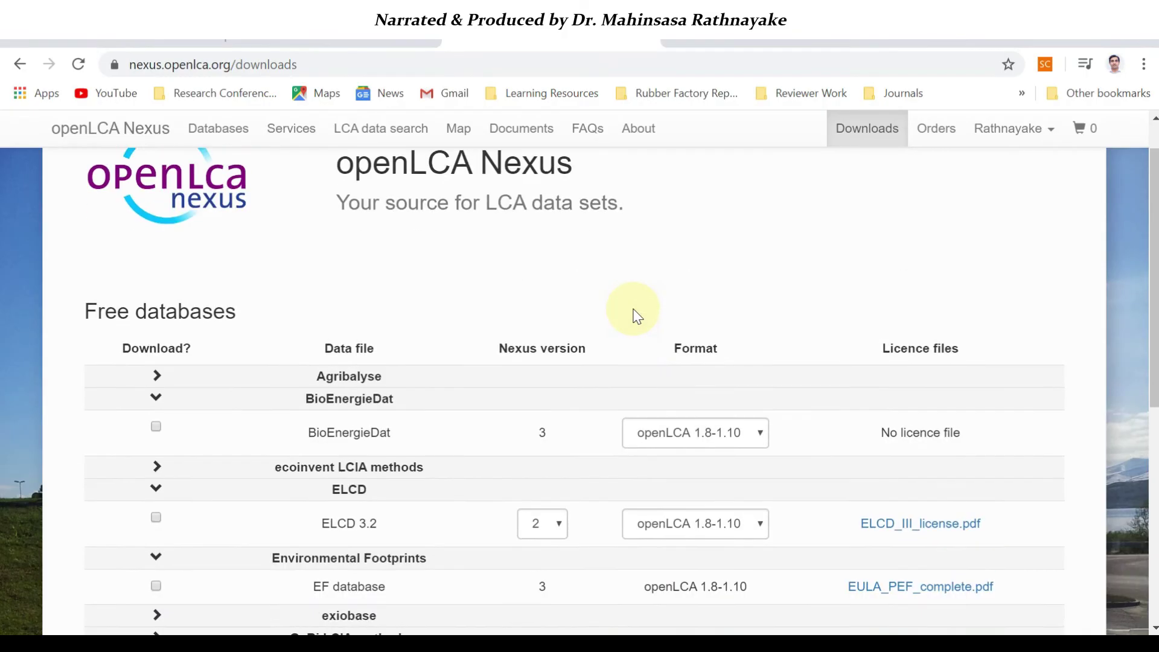
{"action": "scroll", "coordinate": [637, 316], "scroll_direction": "down", "scroll_amount": 2}
{"action": "scroll", "coordinate": [637, 316], "scroll_direction": "down", "scroll_amount": 1}
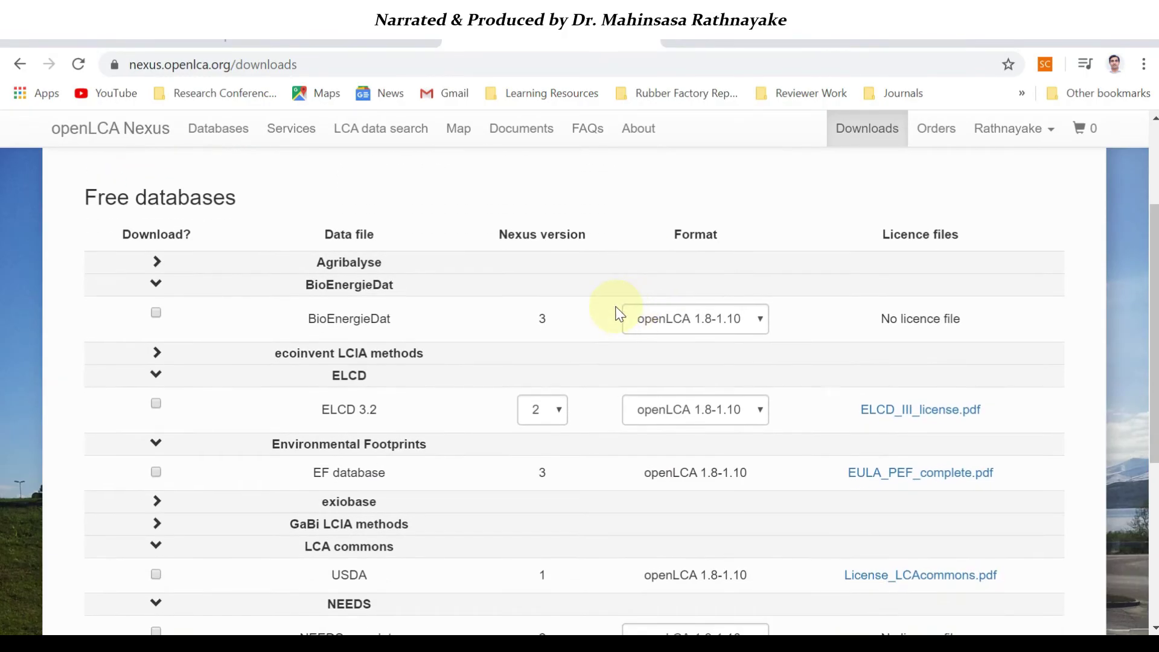
- Expand the Agribalyse group to view its versions, collapse it again and look through the remaining free databases
{"action": "left_click", "coordinate": [158, 270]}
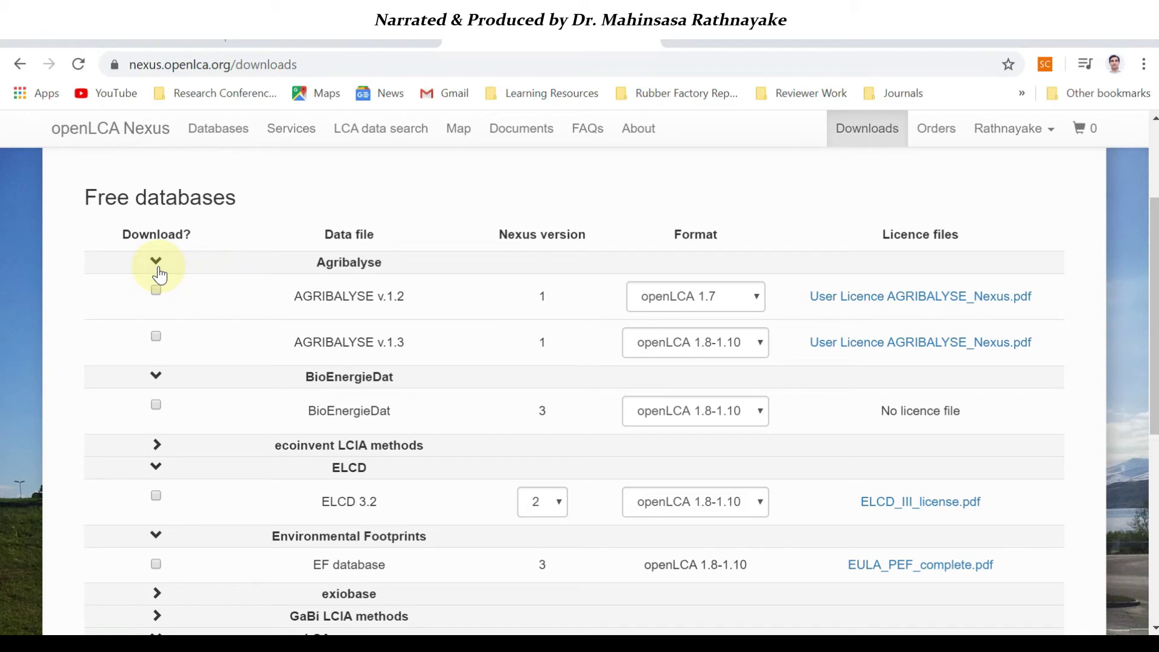
{"action": "left_click", "coordinate": [157, 265]}
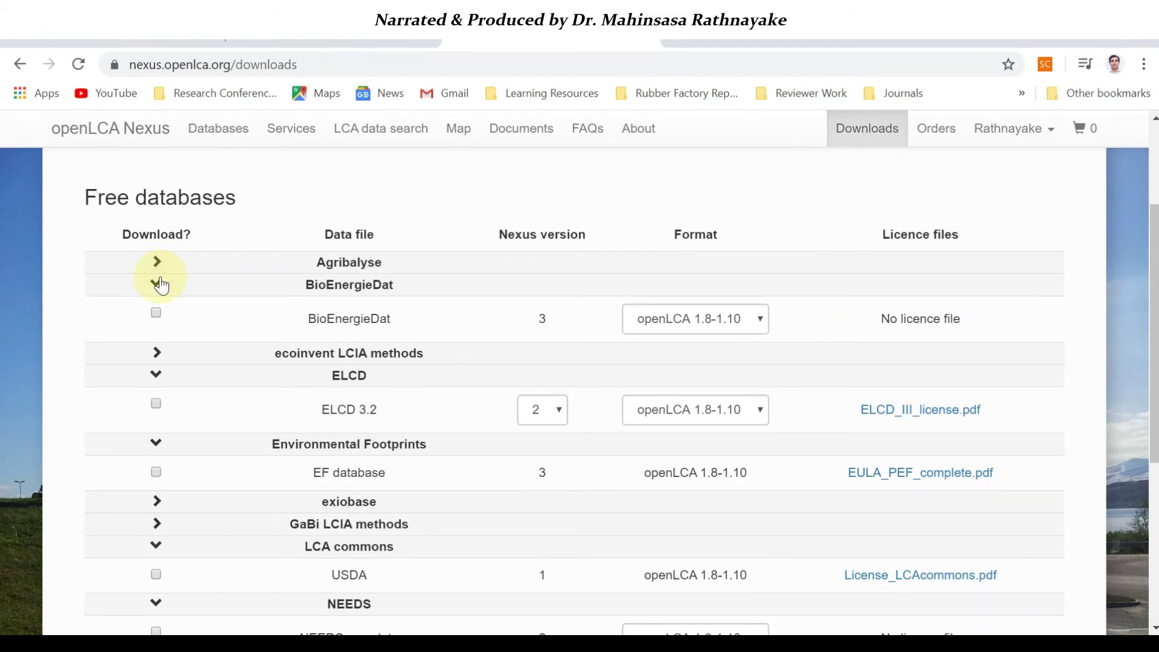
{"action": "scroll", "coordinate": [162, 309], "scroll_direction": "down", "scroll_amount": 2}
{"action": "scroll", "coordinate": [162, 315], "scroll_direction": "down", "scroll_amount": 1}
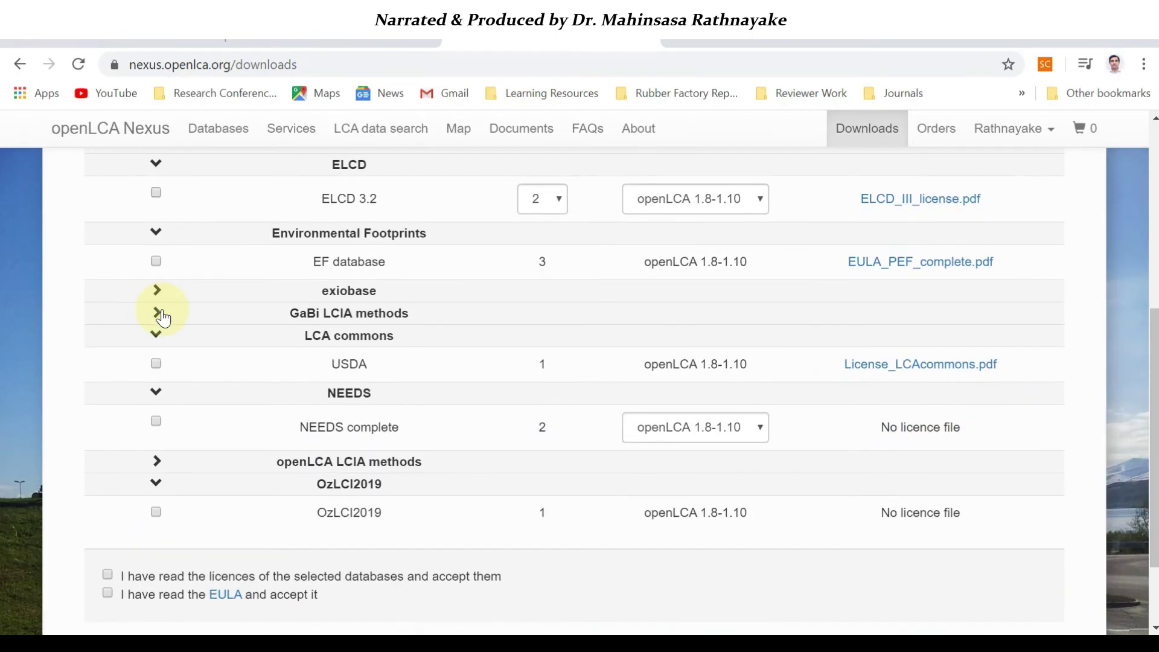
- Mark BioEnergieDat and, within the ecoinvent LCIA methods group, ecoinvent 3 LCIA methods for download
{"action": "left_click", "coordinate": [158, 312]}
{"action": "left_click", "coordinate": [158, 386]}
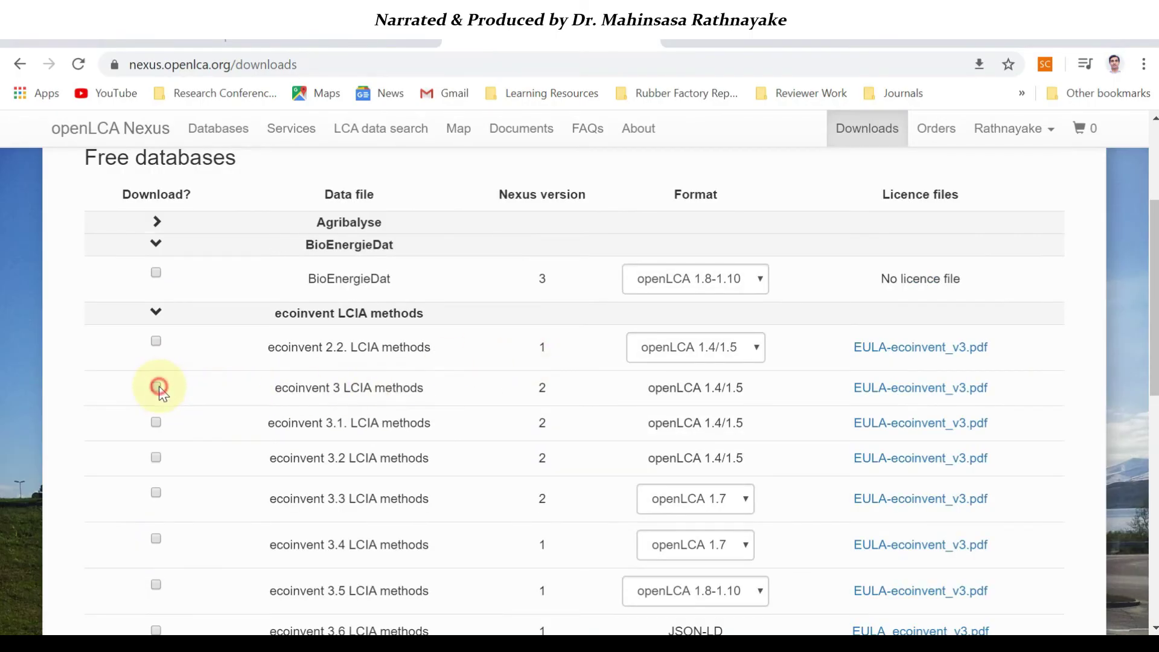
{"action": "scroll", "coordinate": [159, 387], "scroll_direction": "down", "scroll_amount": 5}
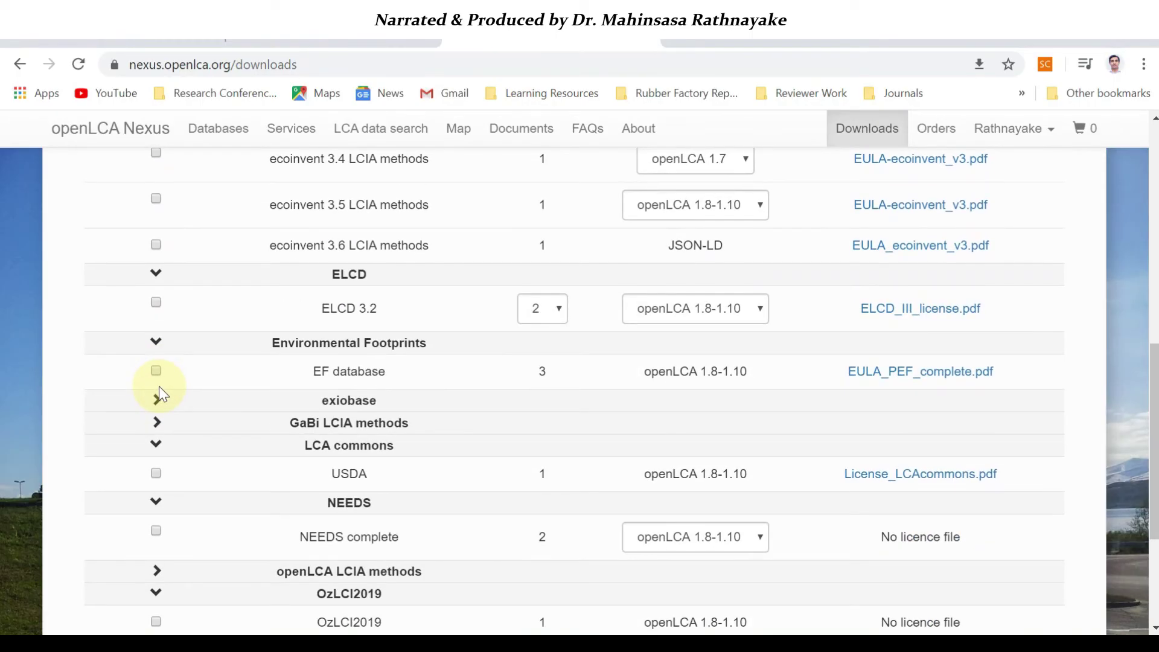
{"action": "scroll", "coordinate": [158, 387], "scroll_direction": "up", "scroll_amount": 7}
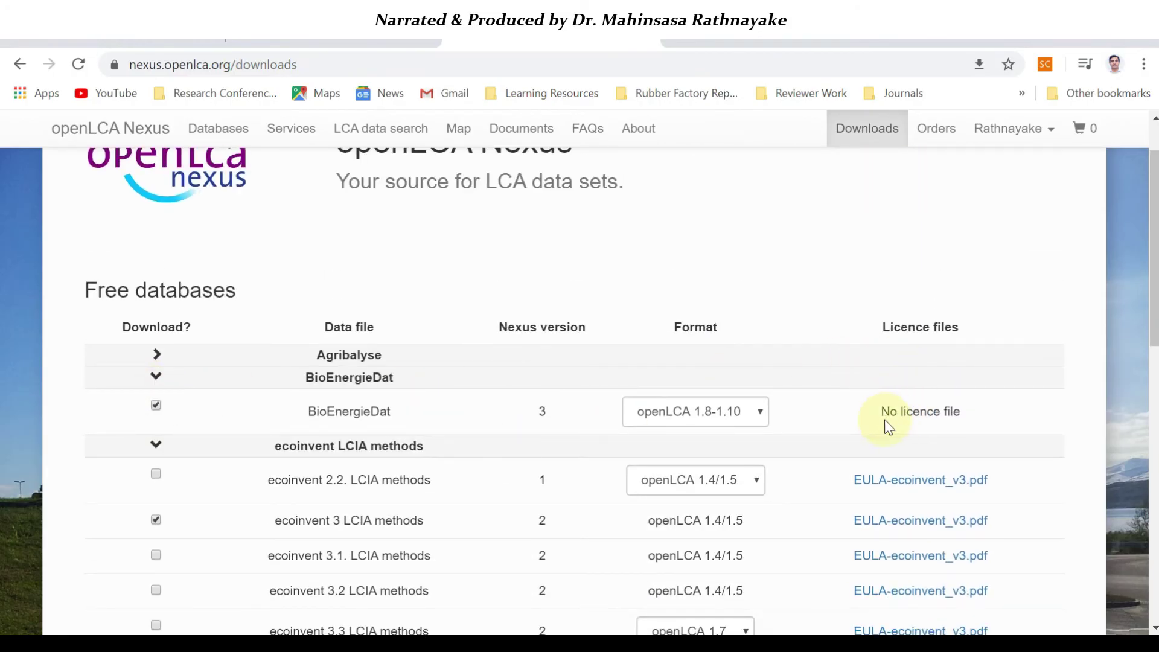
- Accept the licences of the selected databases and the EULA, and download the databases
{"action": "scroll", "coordinate": [604, 393], "scroll_direction": "down", "scroll_amount": 7}
{"action": "scroll", "coordinate": [601, 391], "scroll_direction": "down", "scroll_amount": 1}
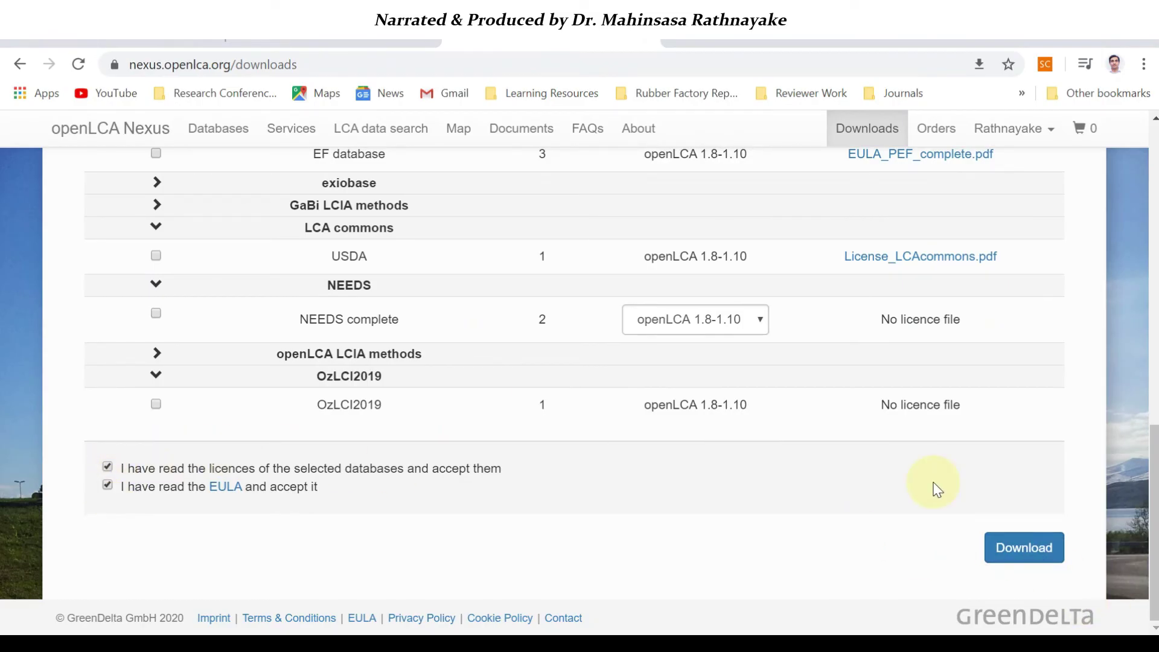
{"action": "left_click", "coordinate": [1025, 550]}
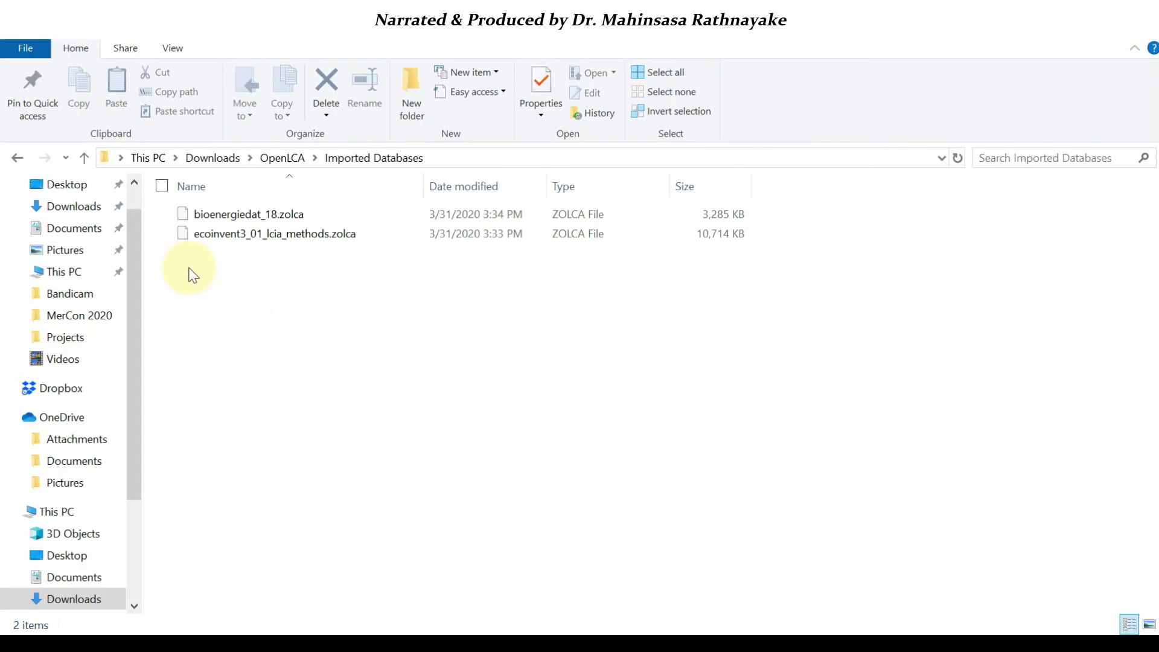
- Switch to File Explorer and inspect bioenergiedat_18.zolca and ecoinvent3_01_lcia_methods.zolca in the Imported Databases folder
{"action": "left_click", "coordinate": [232, 216]}
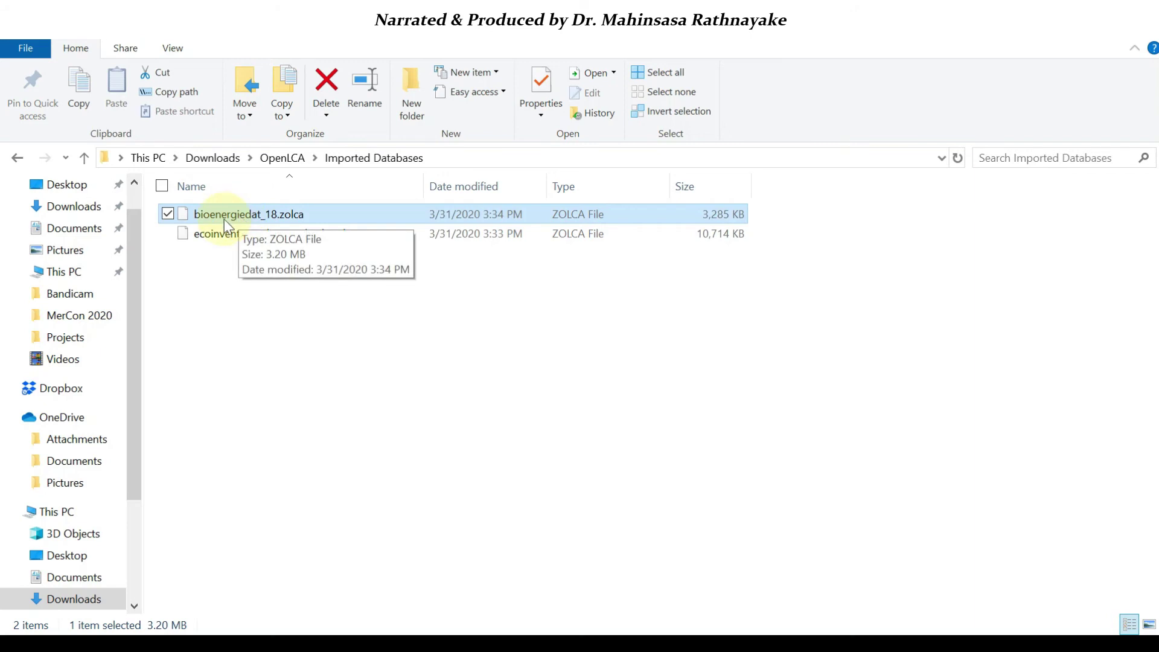
{"action": "left_click", "coordinate": [228, 236]}
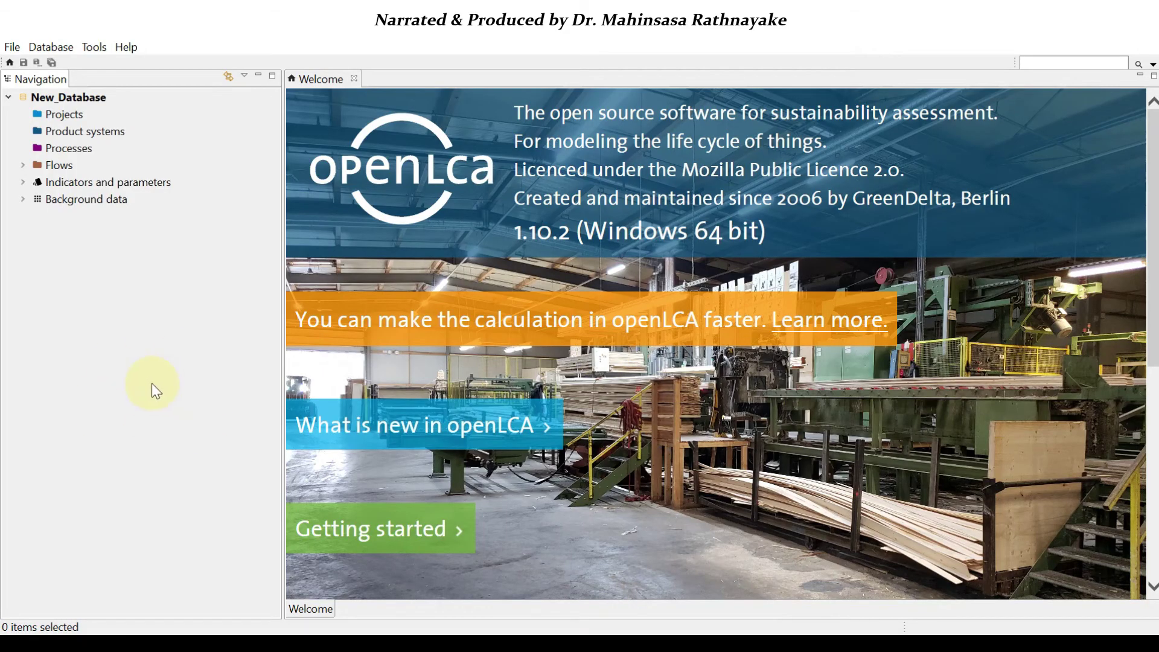
- Switch to openLCA, start restoring a database and choose bioenergiedat_18.zolca from the Downloads folder
{"action": "right_click", "coordinate": [111, 315]}
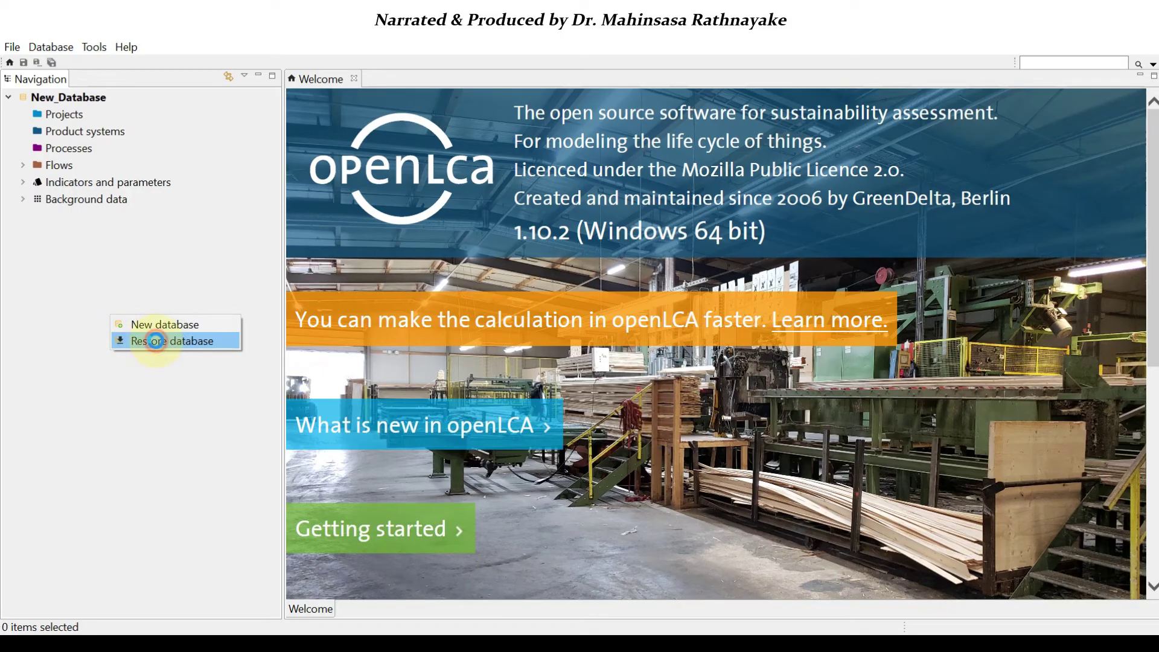
{"action": "left_click", "coordinate": [156, 341]}
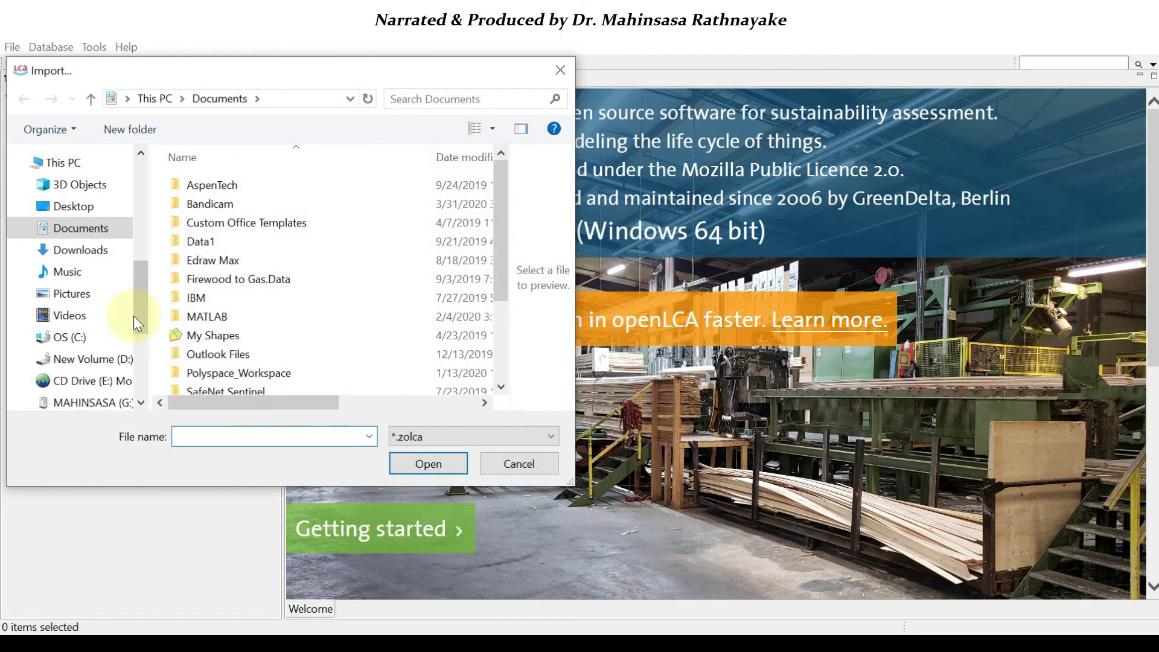
{"action": "left_click", "coordinate": [96, 253]}
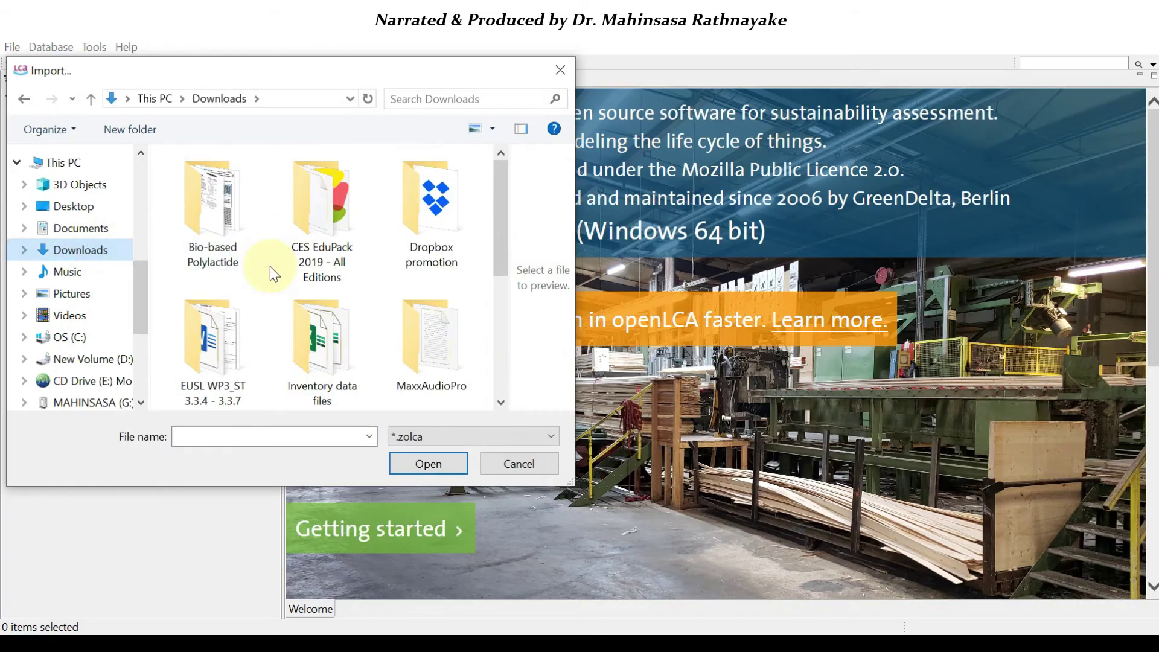
{"action": "scroll", "coordinate": [270, 266], "scroll_direction": "down", "scroll_amount": 2}
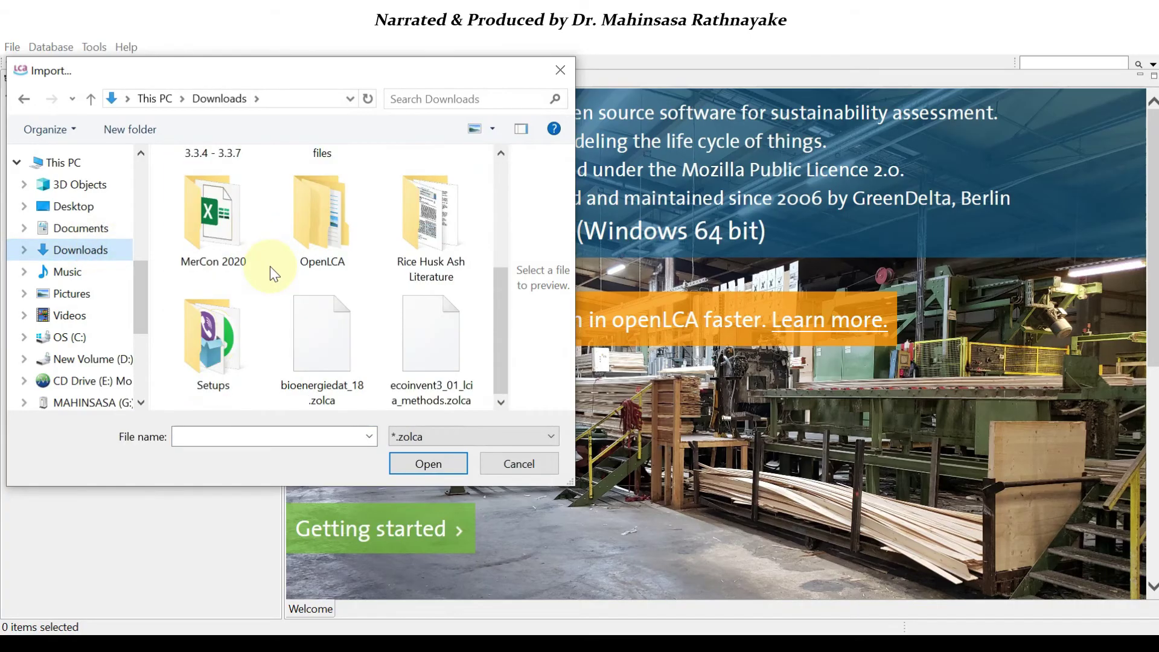
{"action": "left_click", "coordinate": [320, 341]}
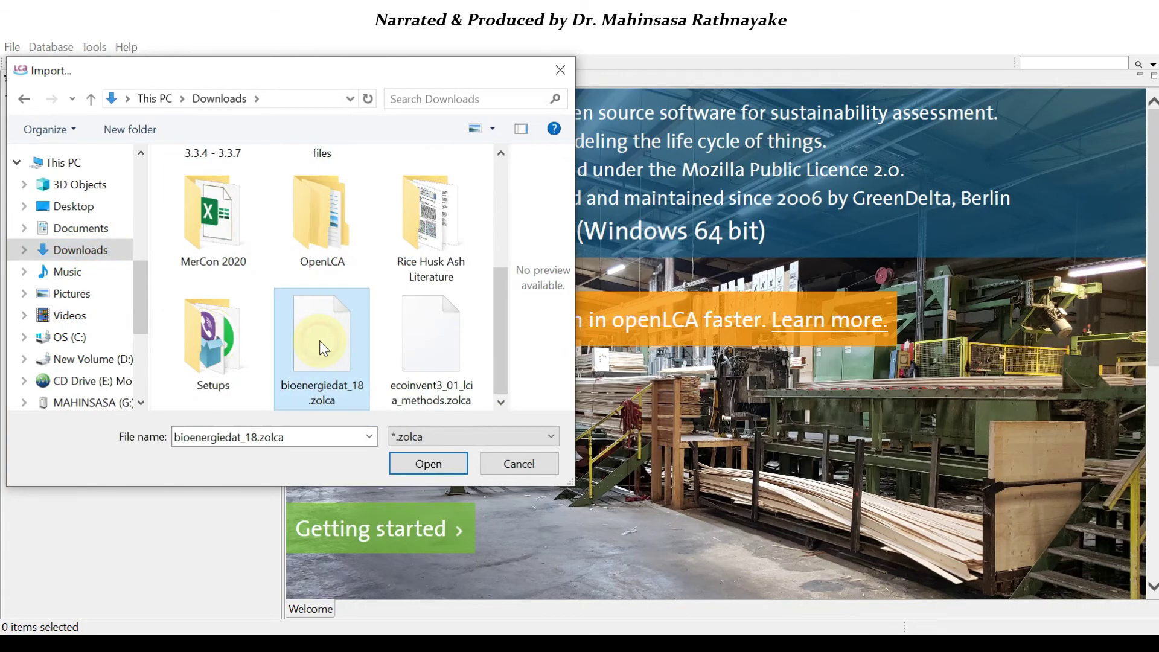